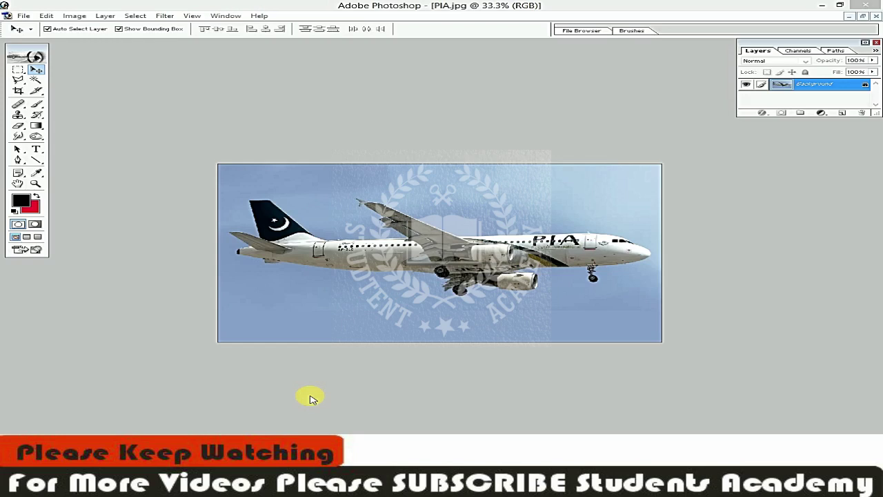
- Magic Wand-select the pale sky around the airliner, Shift-adding the top-right sky patch
{"action": "left_click", "coordinate": [38, 83]}
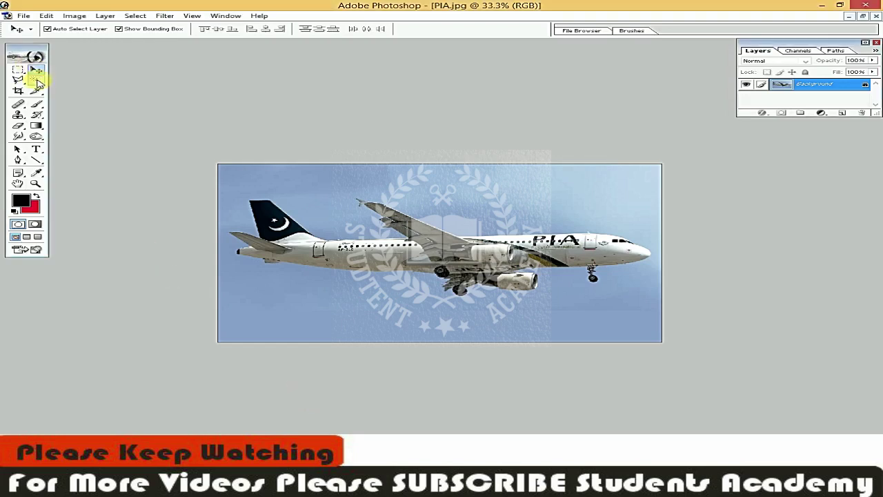
{"action": "left_click", "coordinate": [36, 81]}
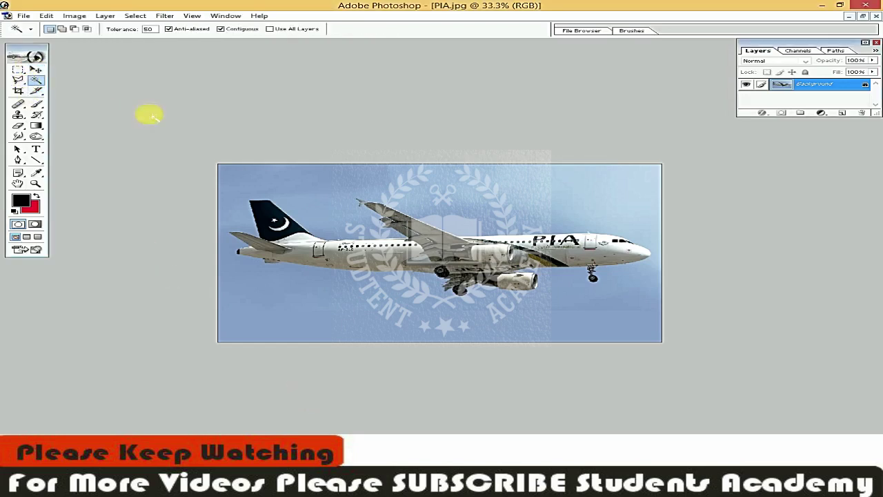
{"action": "left_click", "coordinate": [386, 316]}
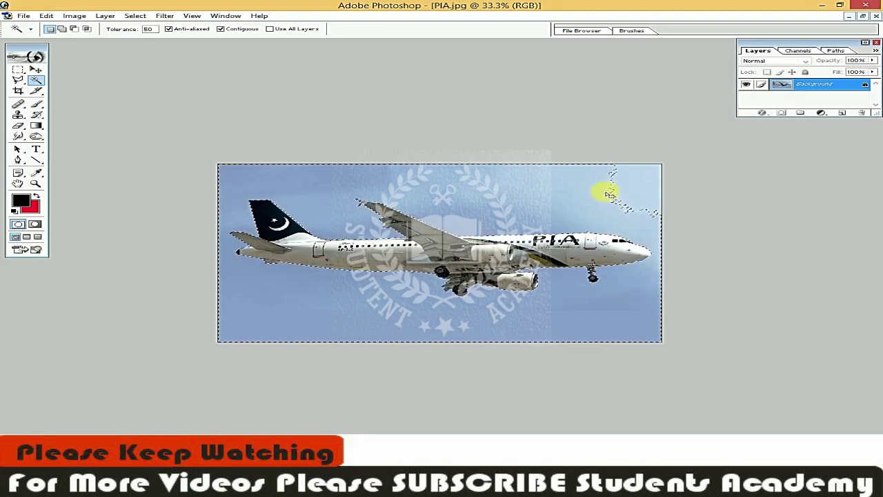
{"action": "key", "text": "shift"}
{"action": "left_click", "coordinate": [611, 199], "text": "shift"}
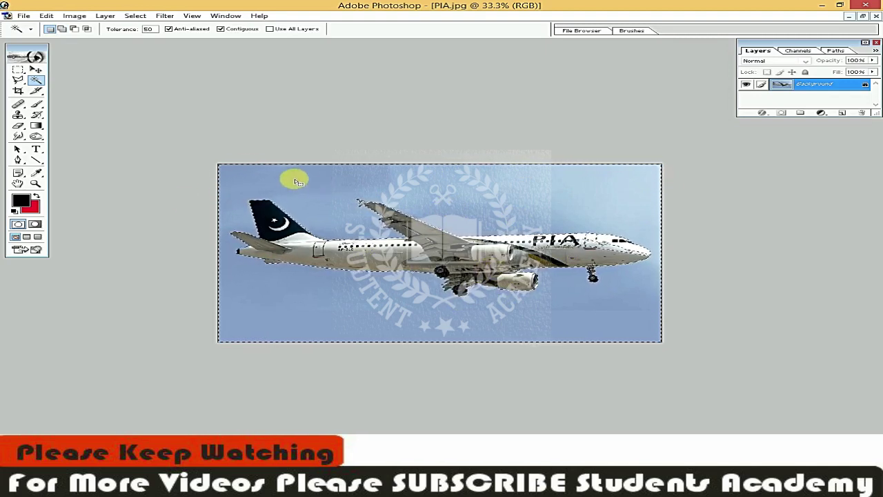
- Set the background colour to bright blue 0018FF and fill the selected sky with it
{"action": "left_click", "coordinate": [33, 211]}
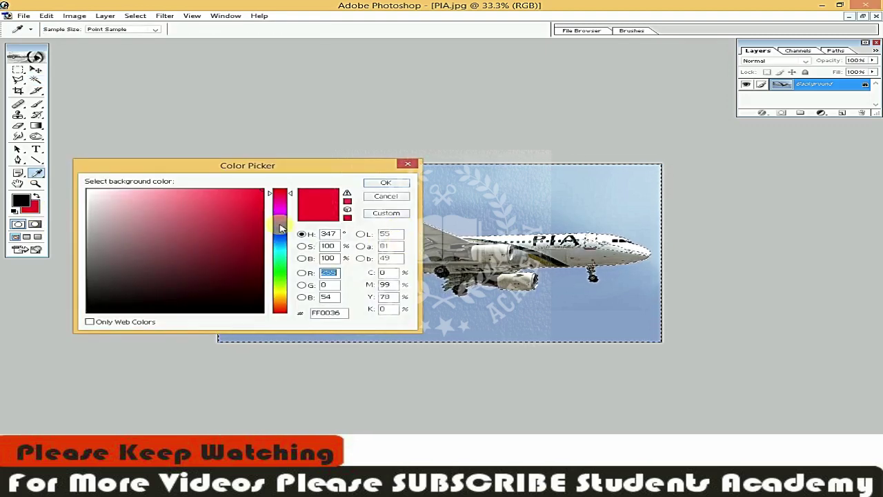
{"action": "left_click", "coordinate": [280, 233]}
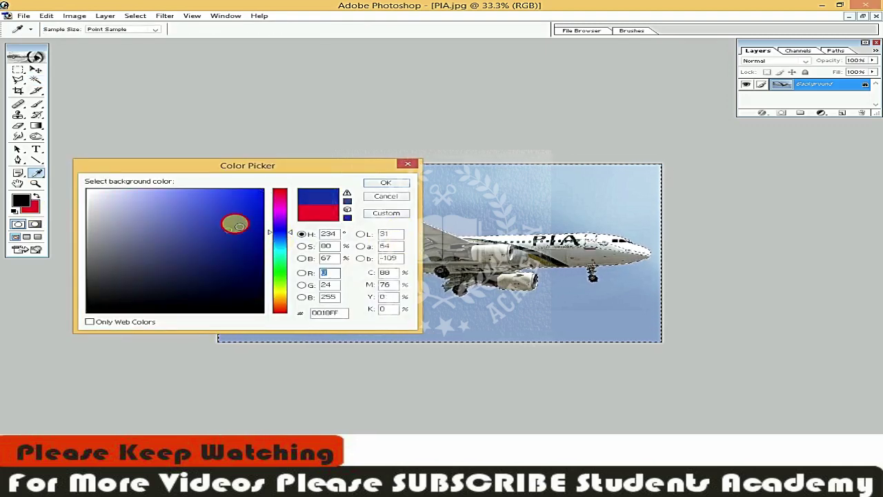
{"action": "left_click", "coordinate": [385, 182]}
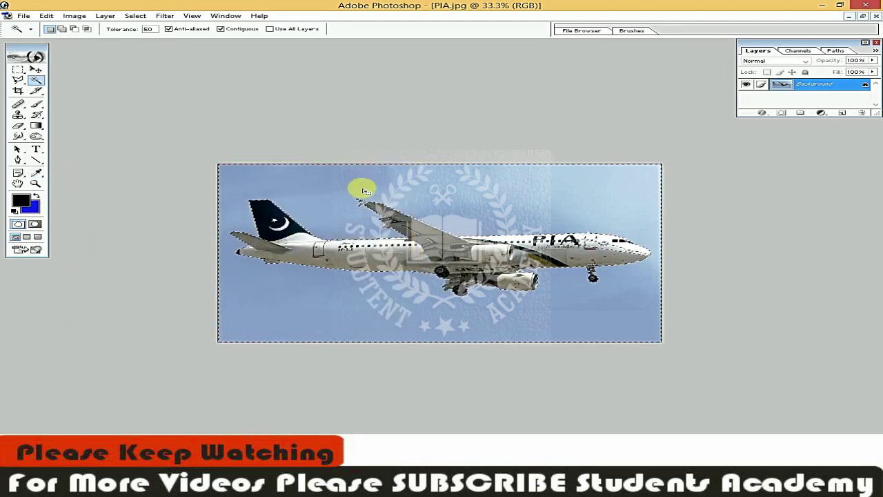
{"action": "key", "text": "Delete"}
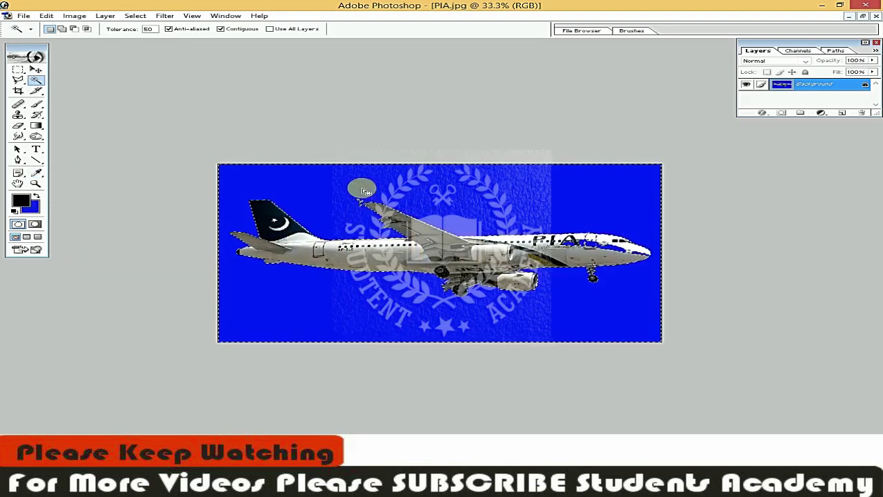
{"action": "left_click", "coordinate": [629, 245]}
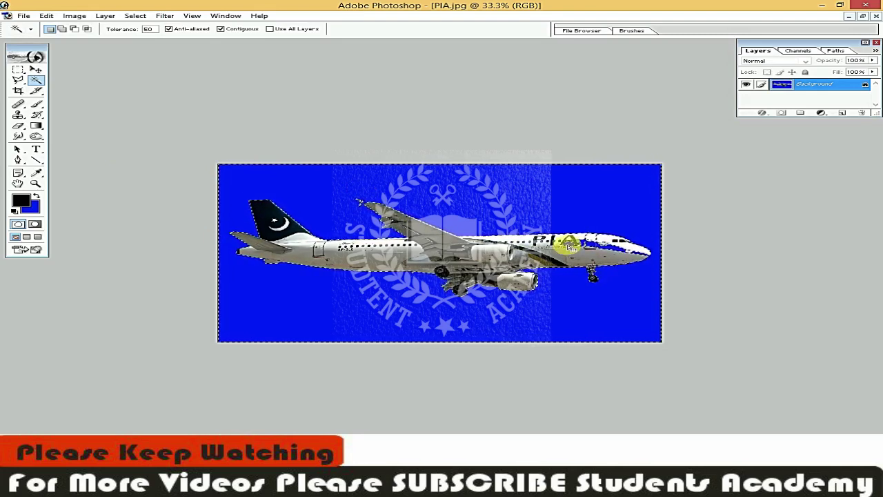
- Undo, reselect and fill the sky blue, then fill the top-right patch and deselect
{"action": "key", "text": "ctrl+z"}
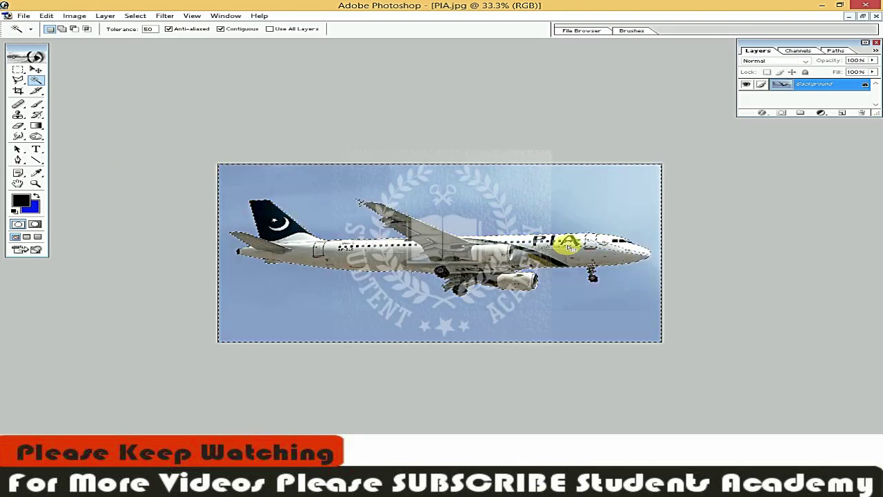
{"action": "left_click", "coordinate": [503, 221]}
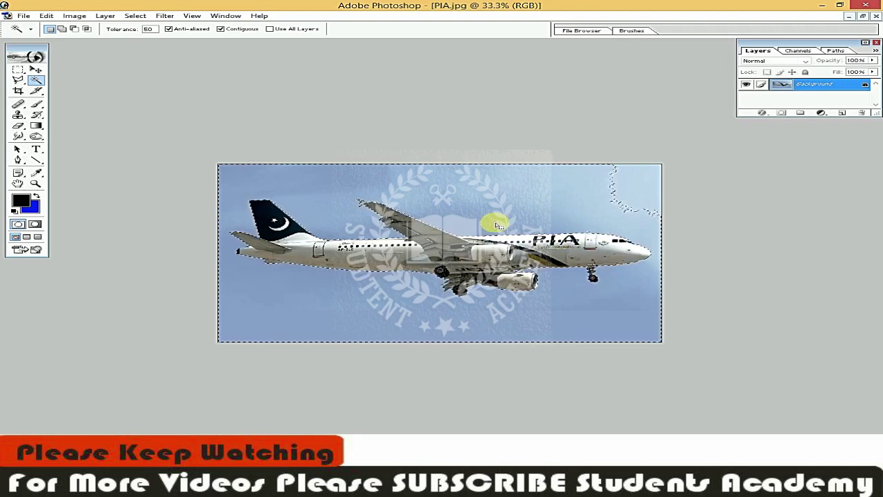
{"action": "key", "text": "Delete"}
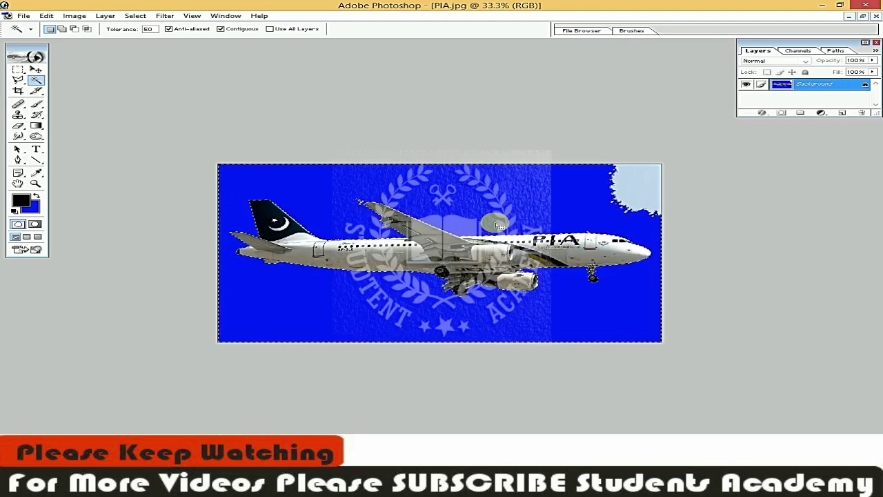
{"action": "left_click", "coordinate": [621, 192]}
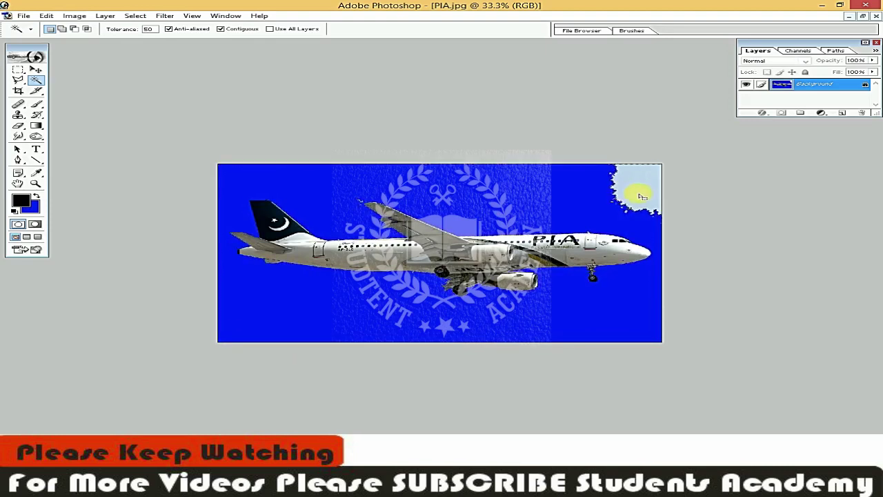
{"action": "key", "text": "Delete"}
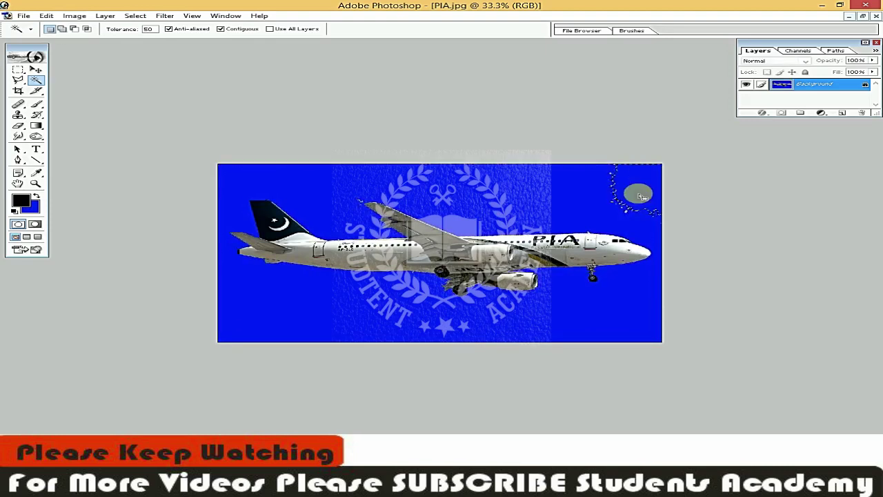
{"action": "left_click", "coordinate": [570, 198]}
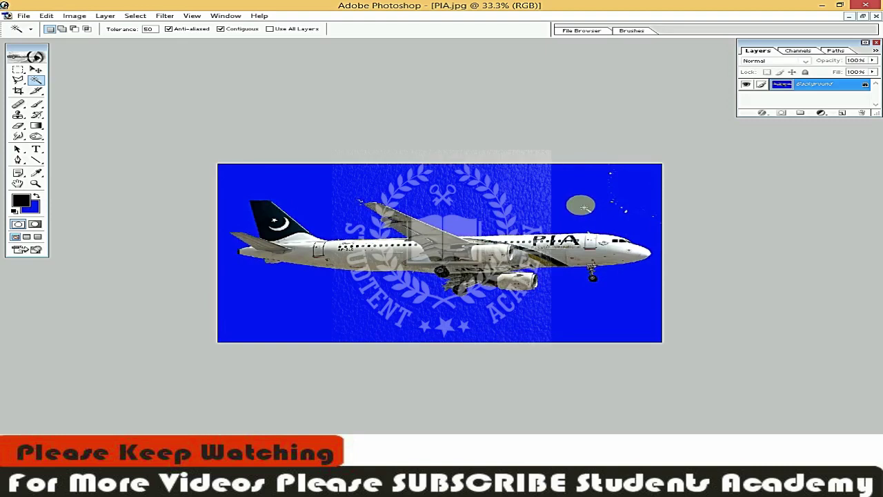
{"action": "left_click", "coordinate": [164, 138]}
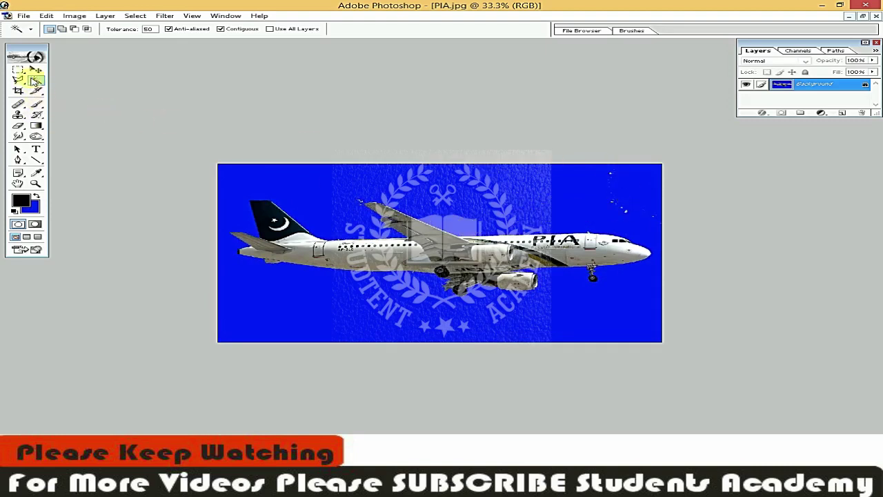
{"action": "left_click", "coordinate": [18, 69]}
{"action": "left_click_drag", "start_coordinate": [564, 163], "coordinate": [674, 220]}
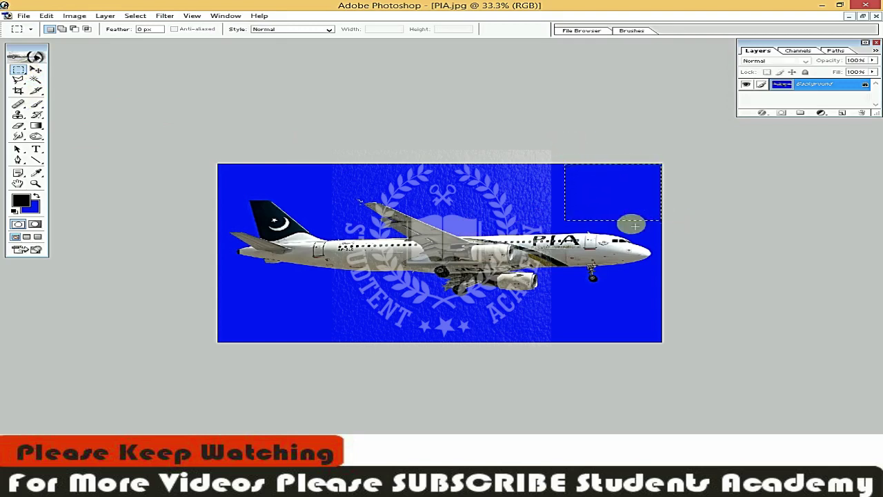
{"action": "left_click_drag", "start_coordinate": [336, 188], "coordinate": [363, 207]}
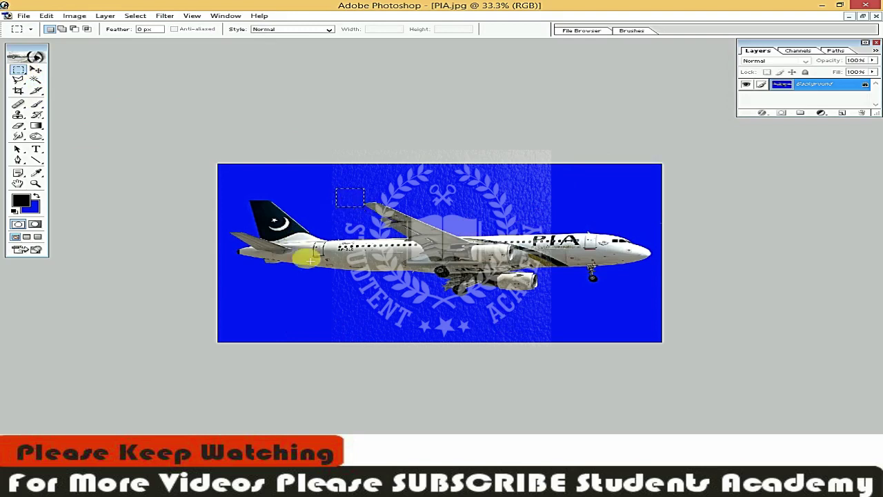
{"action": "left_click", "coordinate": [308, 308]}
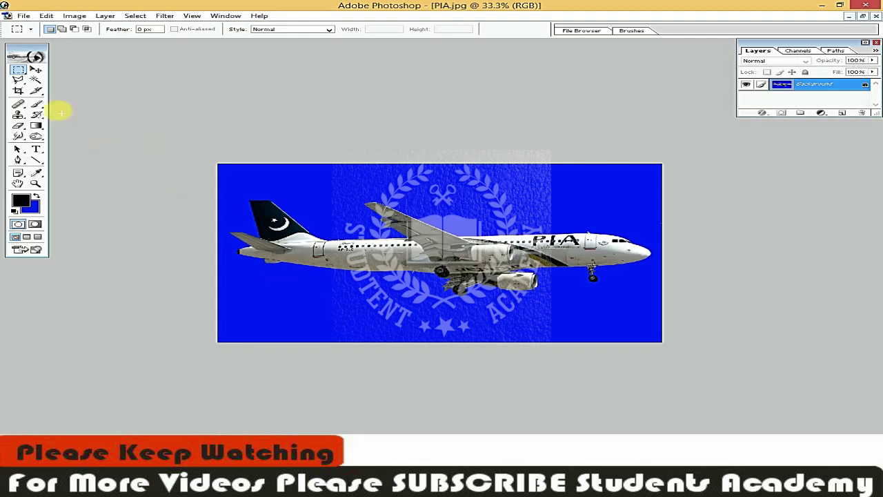
{"action": "left_click", "coordinate": [36, 80]}
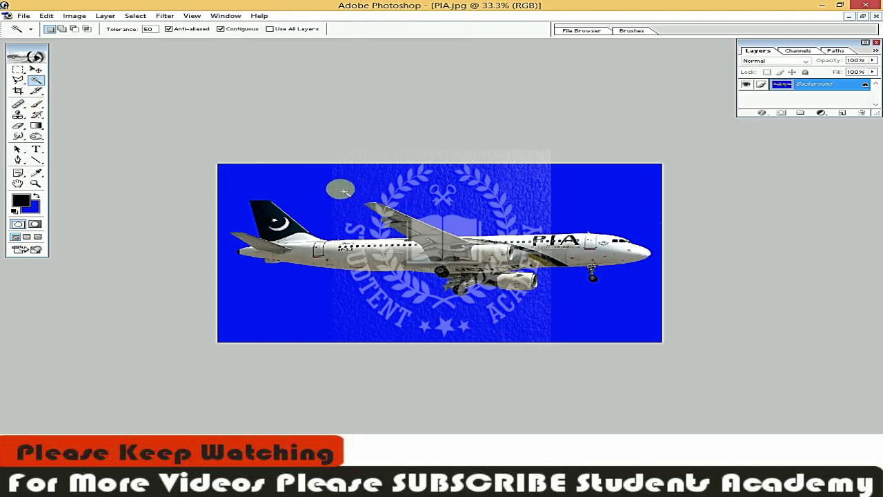
- Copy the airliner by inverting the blue selection, then float PIA.jpg aside over natural.jpg
{"action": "left_click", "coordinate": [465, 196]}
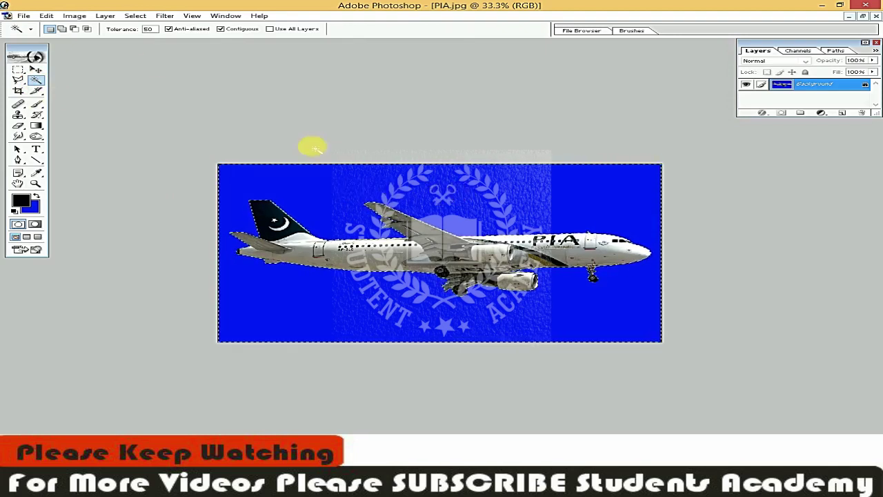
{"action": "left_click", "coordinate": [134, 16]}
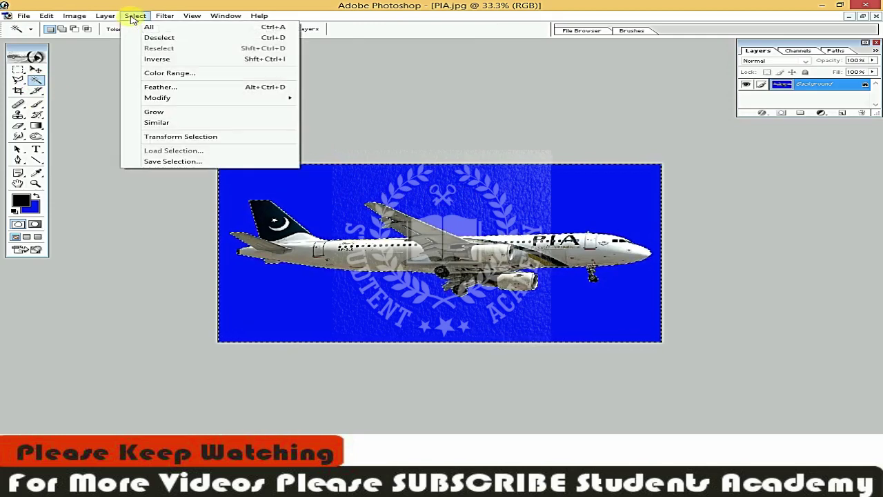
{"action": "left_click", "coordinate": [170, 60]}
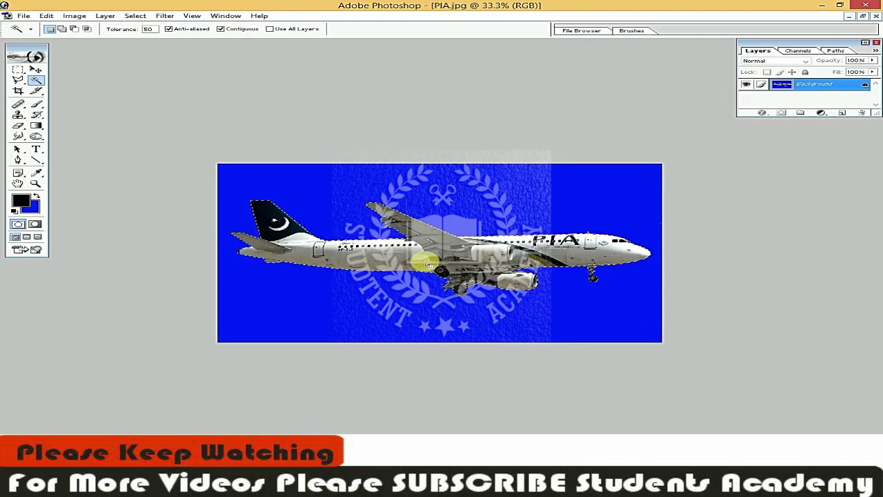
{"action": "left_click", "coordinate": [48, 17]}
{"action": "left_click", "coordinate": [95, 87]}
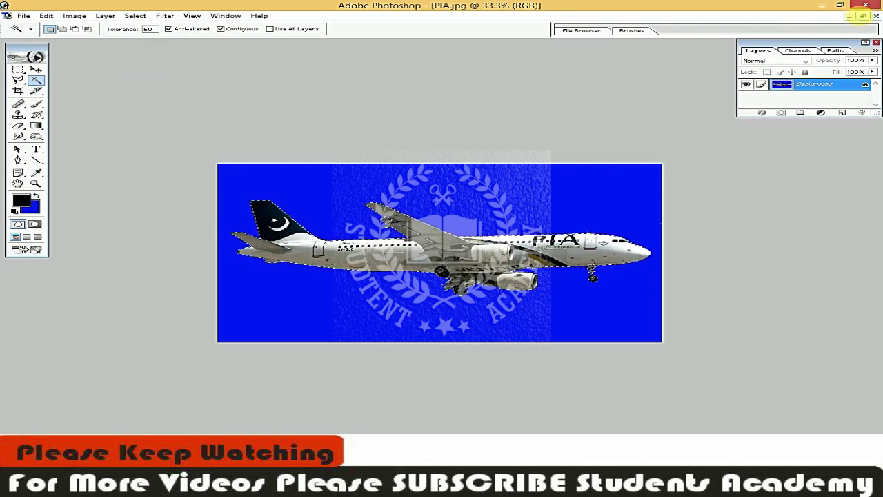
{"action": "left_click", "coordinate": [863, 15]}
{"action": "mouse_move", "coordinate": [352, 58]}
{"action": "left_mouse_down"}
{"action": "mouse_move", "coordinate": [528, 153]}
{"action": "mouse_move", "coordinate": [503, 211]}
{"action": "mouse_move", "coordinate": [471, 229]}
{"action": "left_mouse_up"}
- Paste the copied airliner into the maximised natural.jpg as a new layer
{"action": "left_click", "coordinate": [387, 53]}
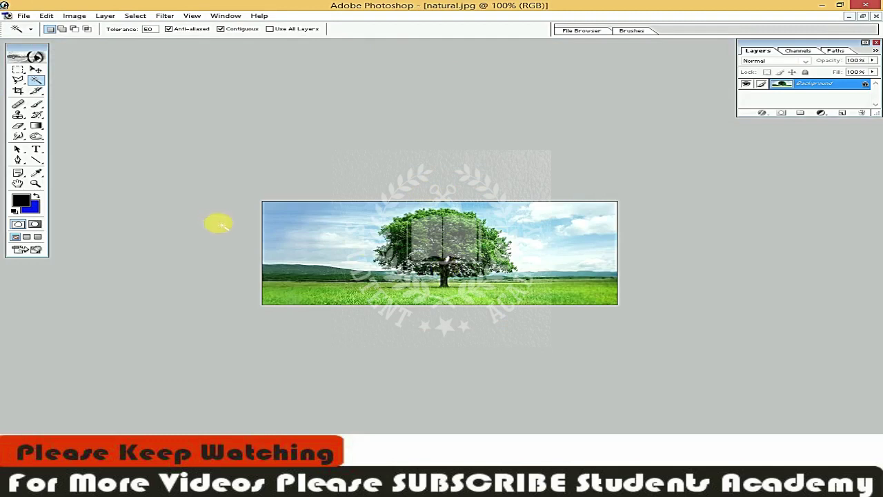
{"action": "left_click", "coordinate": [47, 16]}
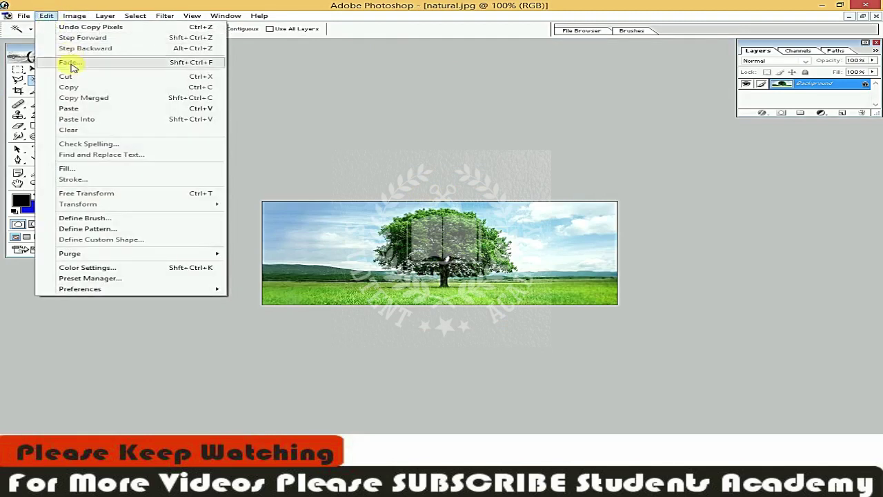
{"action": "left_click", "coordinate": [75, 109]}
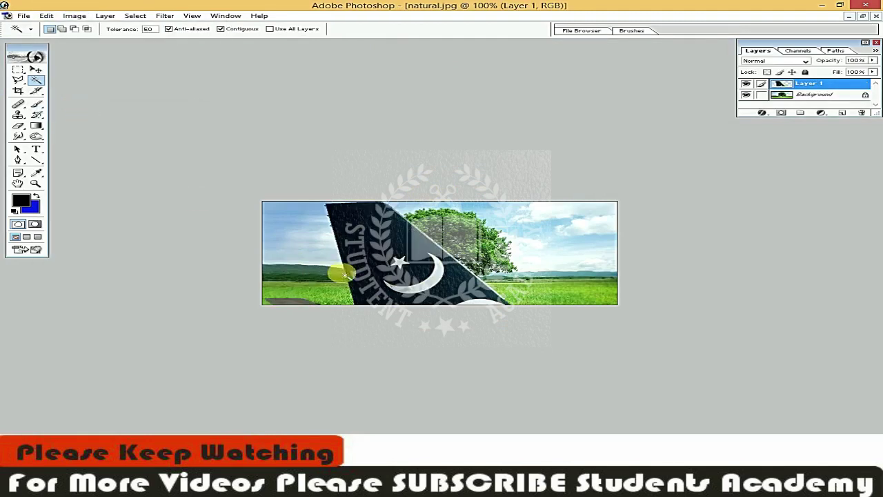
{"action": "left_click", "coordinate": [35, 70]}
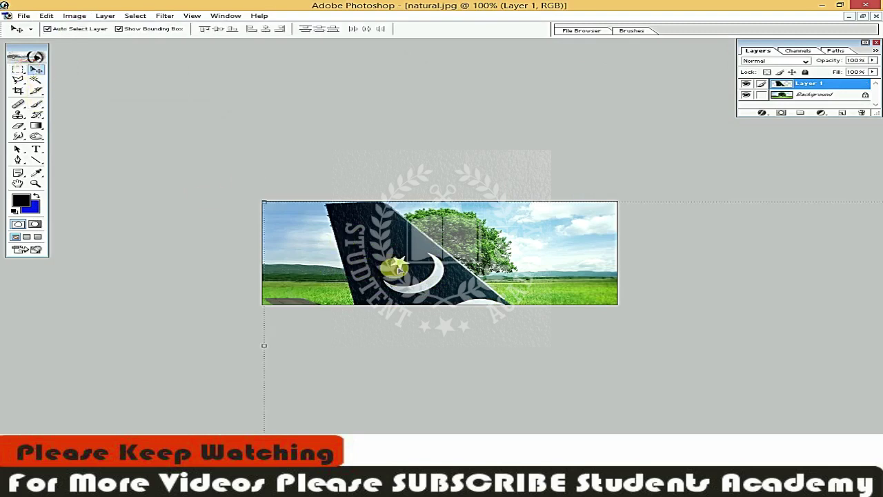
{"action": "mouse_move", "coordinate": [400, 269]}
{"action": "left_mouse_down"}
{"action": "mouse_move", "coordinate": [174, 167]}
{"action": "mouse_move", "coordinate": [6, 164]}
{"action": "mouse_move", "coordinate": [241, 255]}
{"action": "left_mouse_up"}
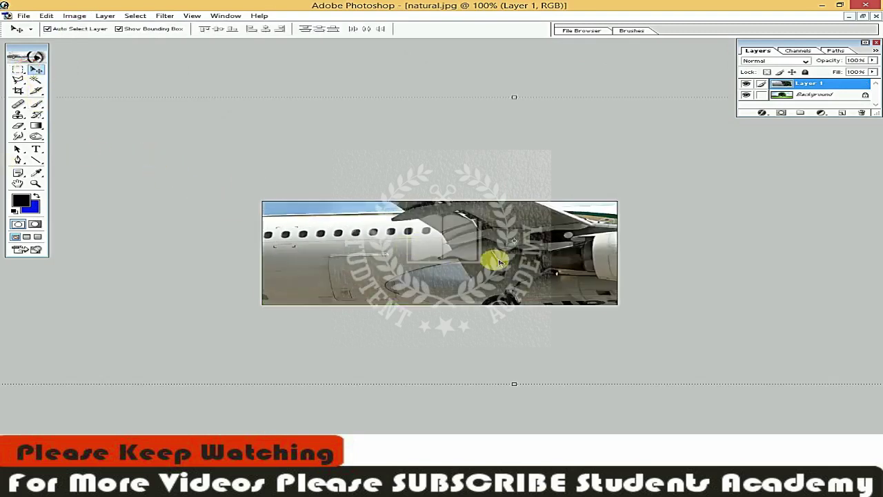
{"action": "left_click_drag", "start_coordinate": [338, 253], "coordinate": [186, 253]}
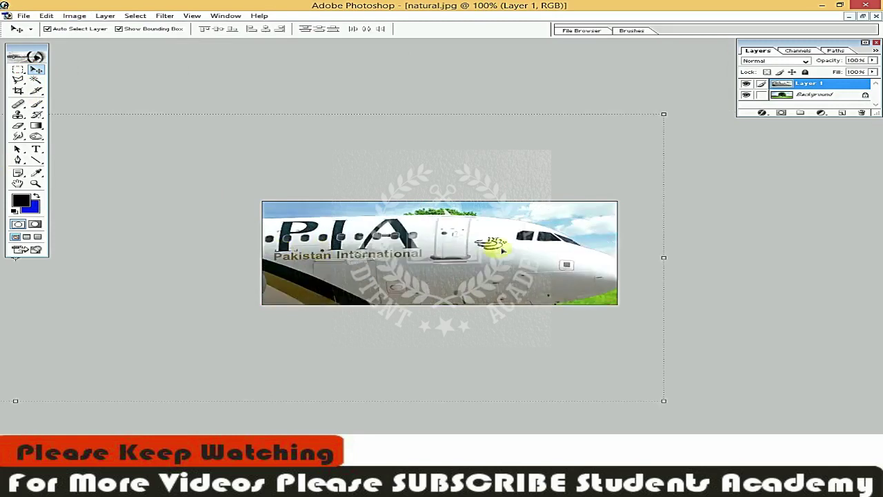
- Scale the plane down to about 6.4% and place it in the upper-right sky
{"action": "mouse_move", "coordinate": [607, 123]}
{"action": "left_mouse_down"}
{"action": "mouse_move", "coordinate": [469, 234]}
{"action": "mouse_move", "coordinate": [651, 172]}
{"action": "left_mouse_up"}
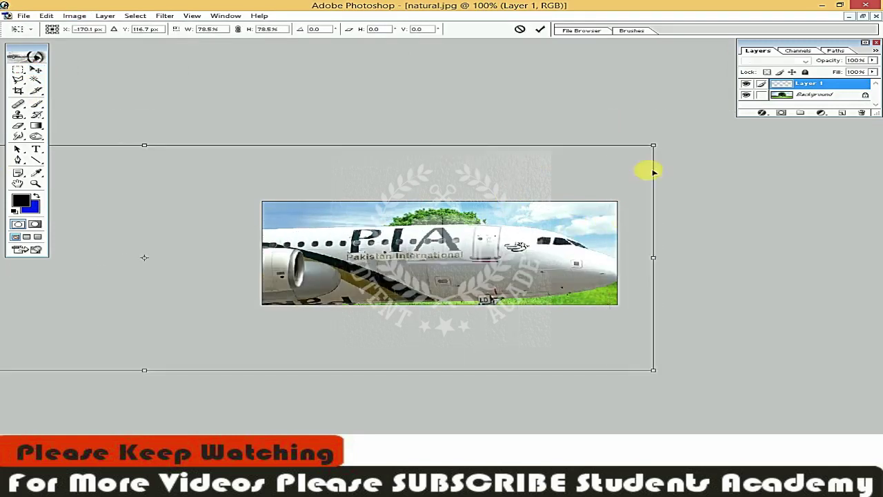
{"action": "left_click_drag", "start_coordinate": [656, 143], "coordinate": [407, 298]}
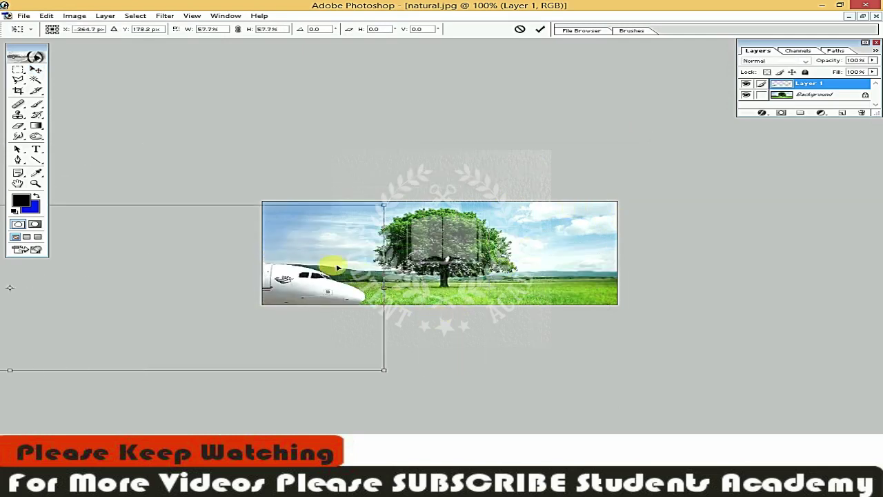
{"action": "left_click_drag", "start_coordinate": [335, 256], "coordinate": [621, 253]}
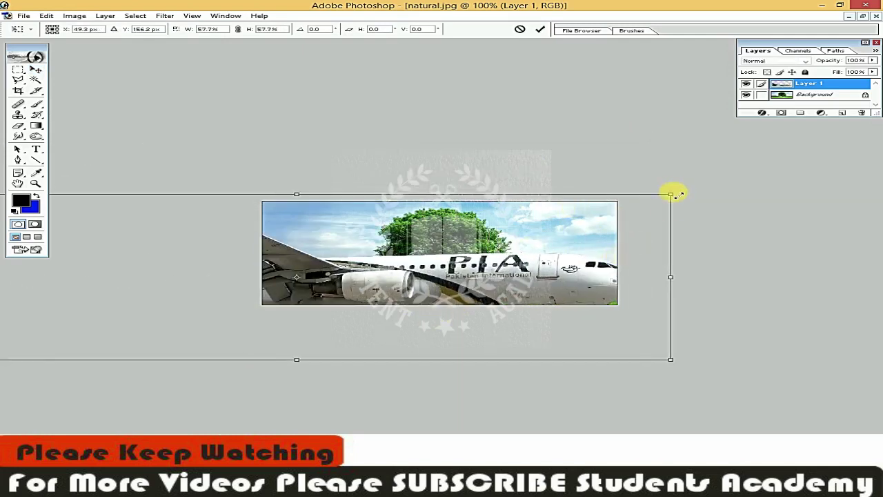
{"action": "left_click_drag", "start_coordinate": [672, 195], "coordinate": [492, 241]}
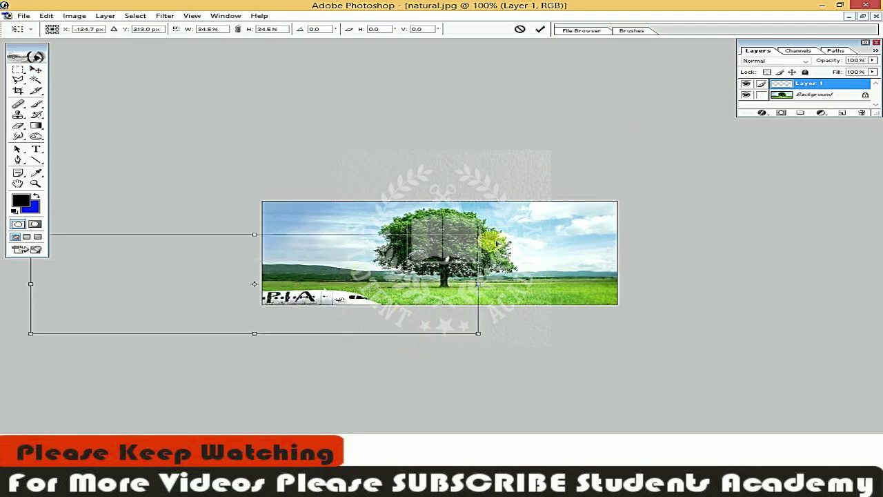
{"action": "left_click_drag", "start_coordinate": [253, 283], "coordinate": [393, 239]}
{"action": "mouse_move", "coordinate": [621, 194]}
{"action": "left_mouse_down"}
{"action": "mouse_move", "coordinate": [386, 241]}
{"action": "mouse_move", "coordinate": [385, 221]}
{"action": "mouse_move", "coordinate": [364, 240]}
{"action": "mouse_move", "coordinate": [400, 225]}
{"action": "mouse_move", "coordinate": [601, 222]}
{"action": "mouse_move", "coordinate": [557, 235]}
{"action": "mouse_move", "coordinate": [586, 218]}
{"action": "left_mouse_up"}
{"action": "double_click", "coordinate": [550, 219]}
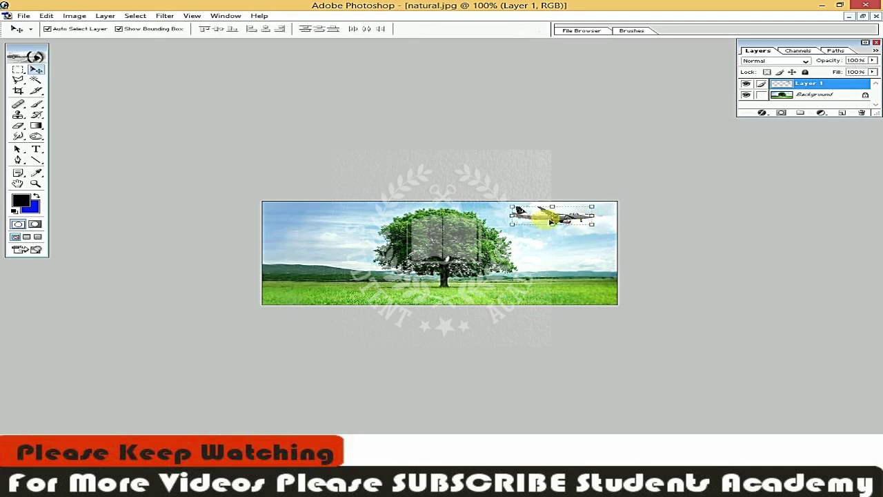
{"action": "left_click", "coordinate": [601, 275]}
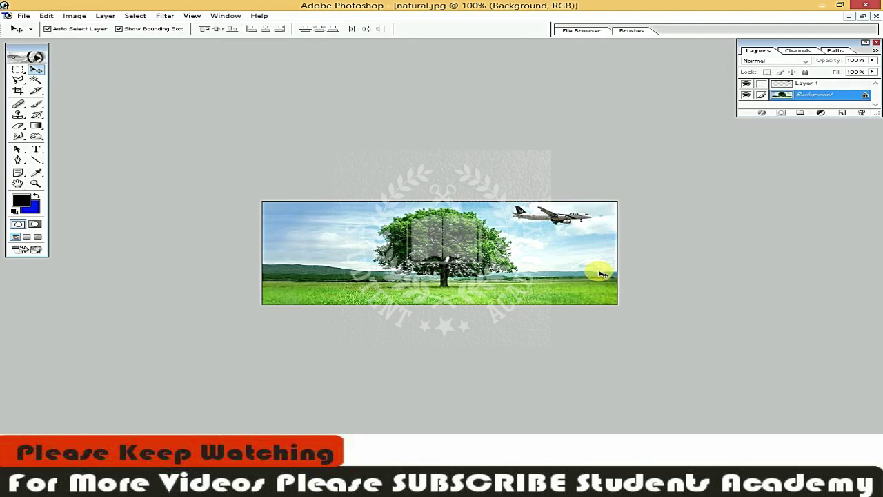
- Maximise the runway image and paste the airliner into it as a new layer
{"action": "left_click", "coordinate": [862, 16]}
{"action": "left_click", "coordinate": [257, 193]}
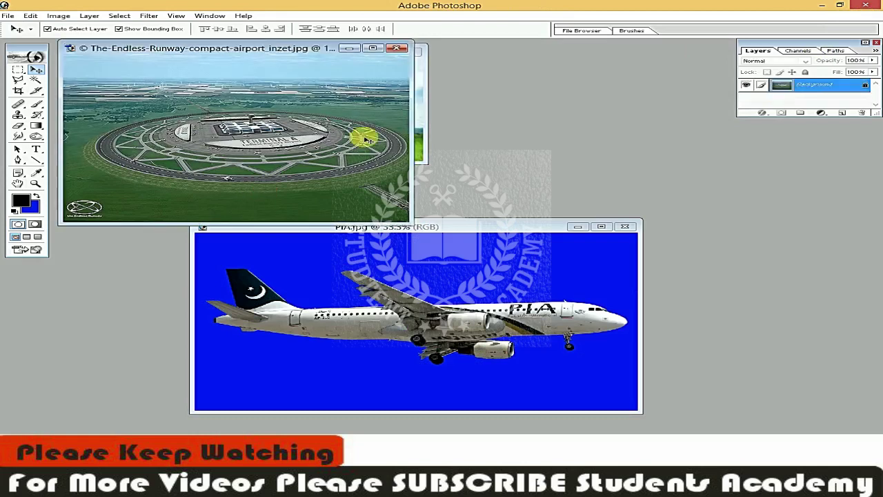
{"action": "left_click", "coordinate": [372, 47]}
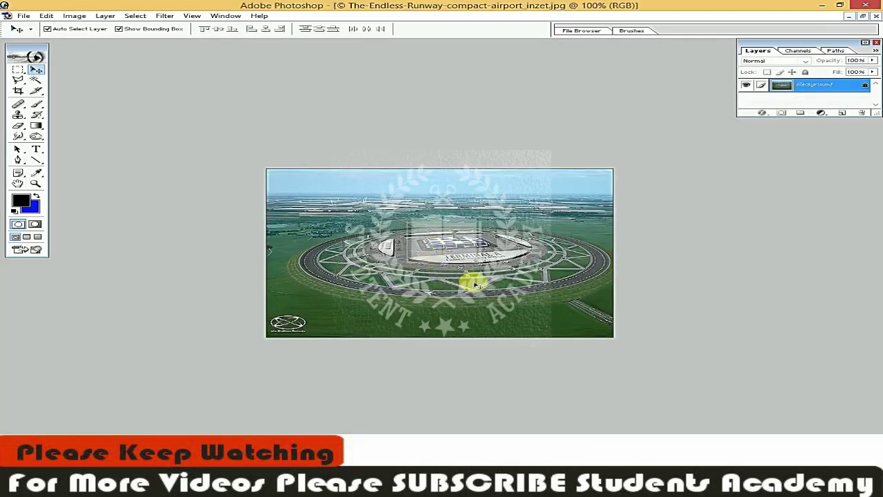
{"action": "key", "text": "ctrl+v"}
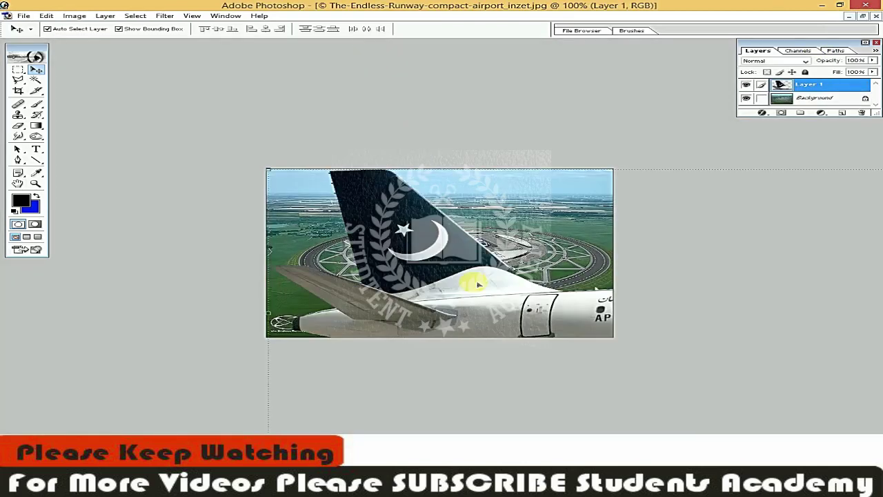
{"action": "left_click_drag", "start_coordinate": [495, 268], "coordinate": [302, 239]}
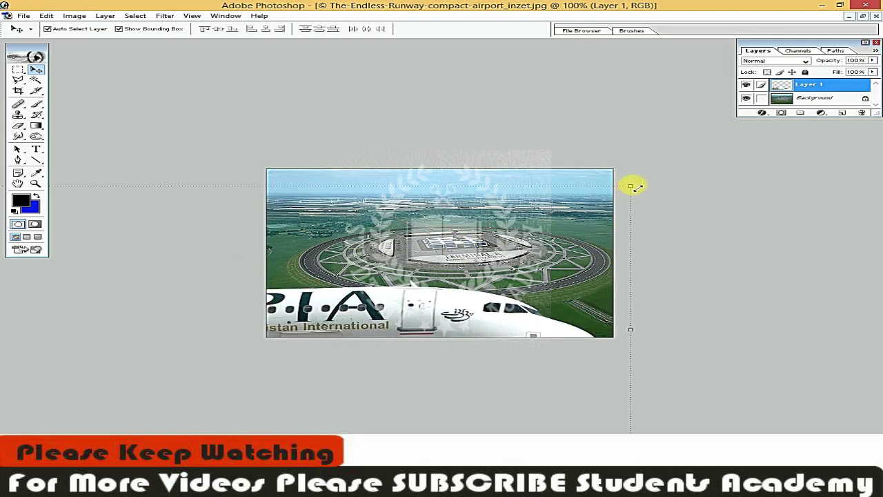
- Shrink the plane to about 16% and place it above the circular airport
{"action": "left_click_drag", "start_coordinate": [630, 186], "coordinate": [396, 322]}
{"action": "left_click_drag", "start_coordinate": [609, 199], "coordinate": [628, 184]}
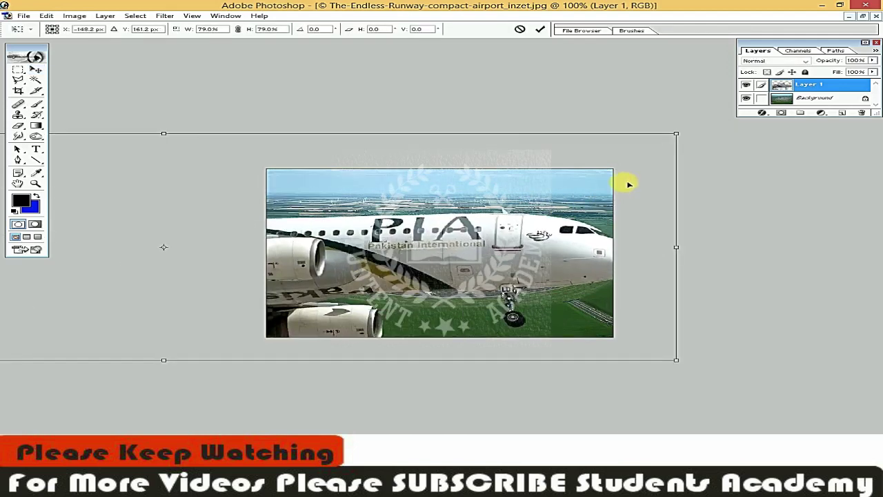
{"action": "mouse_move", "coordinate": [676, 134]}
{"action": "left_mouse_down"}
{"action": "mouse_move", "coordinate": [276, 290]}
{"action": "mouse_move", "coordinate": [682, 200]}
{"action": "left_mouse_up"}
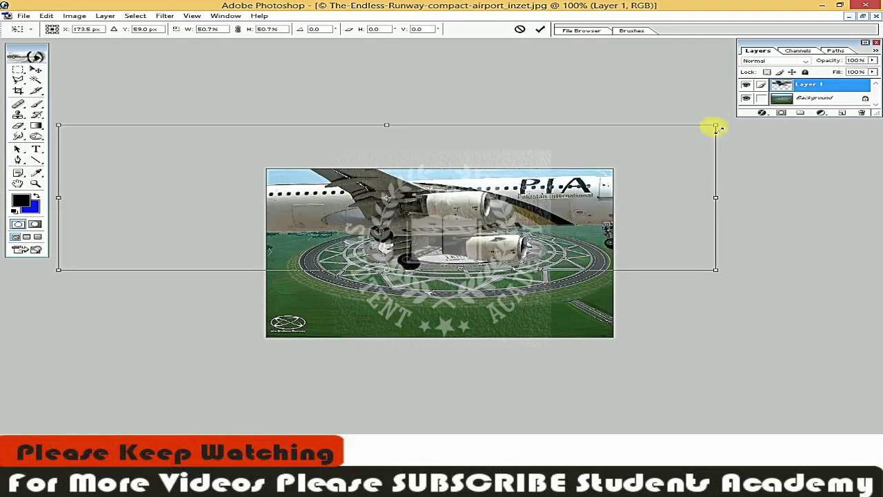
{"action": "left_click_drag", "start_coordinate": [717, 127], "coordinate": [409, 192]}
{"action": "mouse_move", "coordinate": [399, 251]}
{"action": "left_mouse_down"}
{"action": "mouse_move", "coordinate": [575, 228]}
{"action": "mouse_move", "coordinate": [617, 234]}
{"action": "left_mouse_up"}
{"action": "mouse_move", "coordinate": [627, 177]}
{"action": "left_mouse_down"}
{"action": "mouse_move", "coordinate": [493, 220]}
{"action": "mouse_move", "coordinate": [481, 208]}
{"action": "left_mouse_up"}
{"action": "left_click_drag", "start_coordinate": [445, 247], "coordinate": [502, 216]}
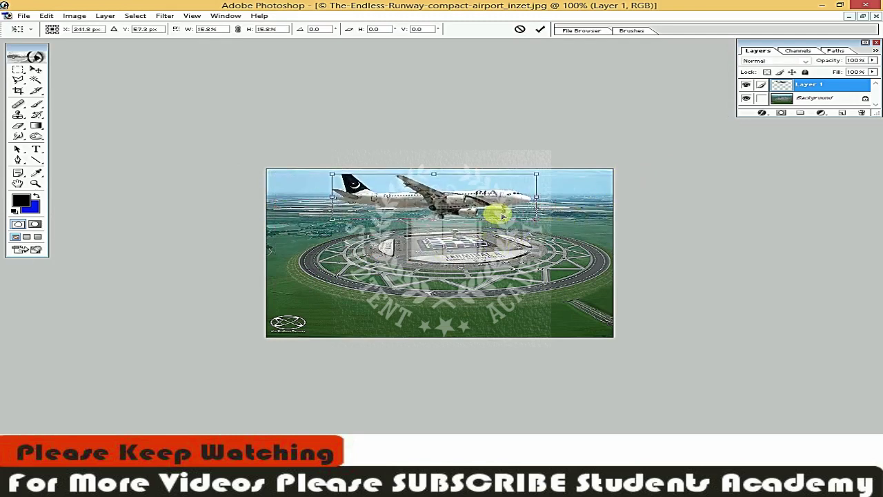
{"action": "key", "text": "Return"}
- Replace the runway query in Google Images with 'pasport size picture' and search
{"action": "left_click", "coordinate": [505, 249]}
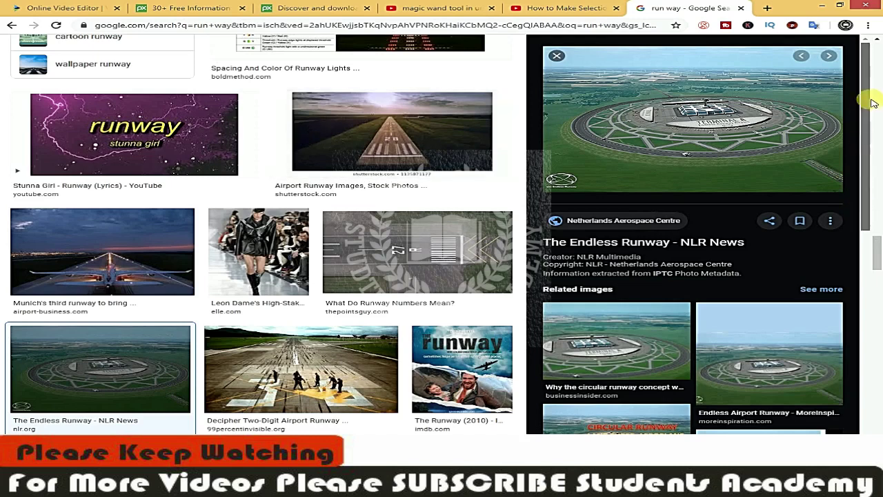
{"action": "left_click_drag", "start_coordinate": [874, 252], "coordinate": [398, 69]}
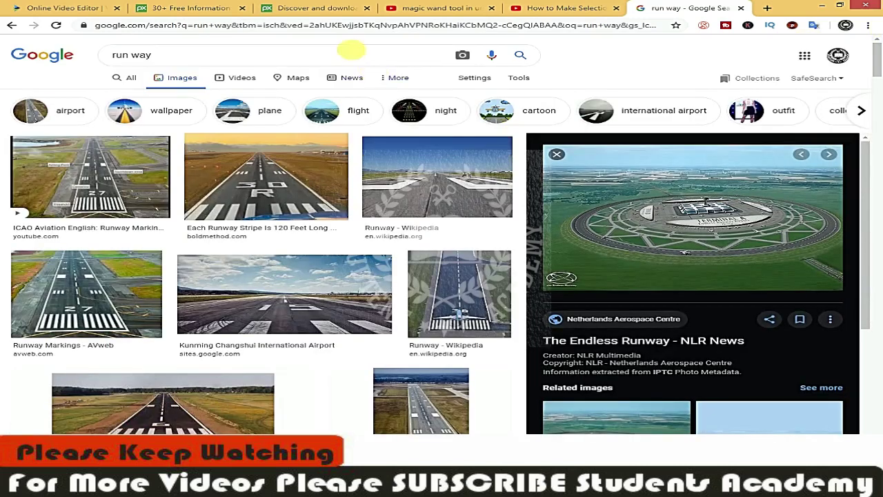
{"action": "double_click", "coordinate": [355, 56]}
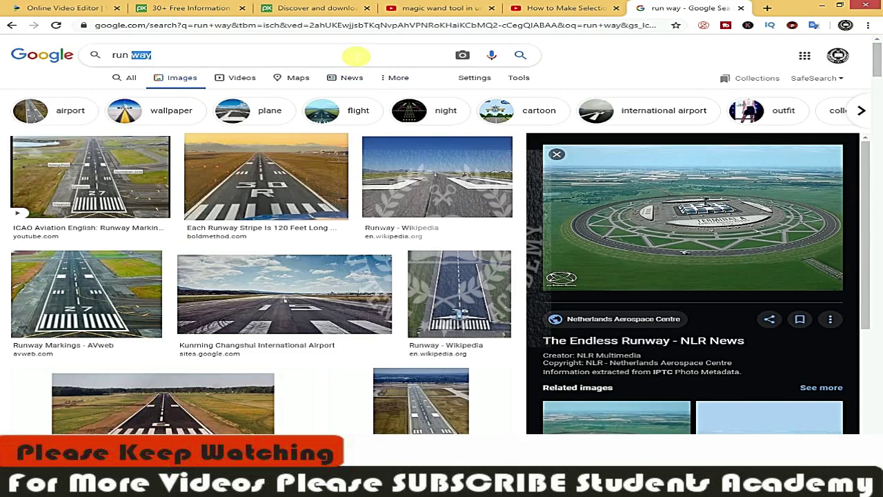
{"action": "key", "text": "BackSpace"}
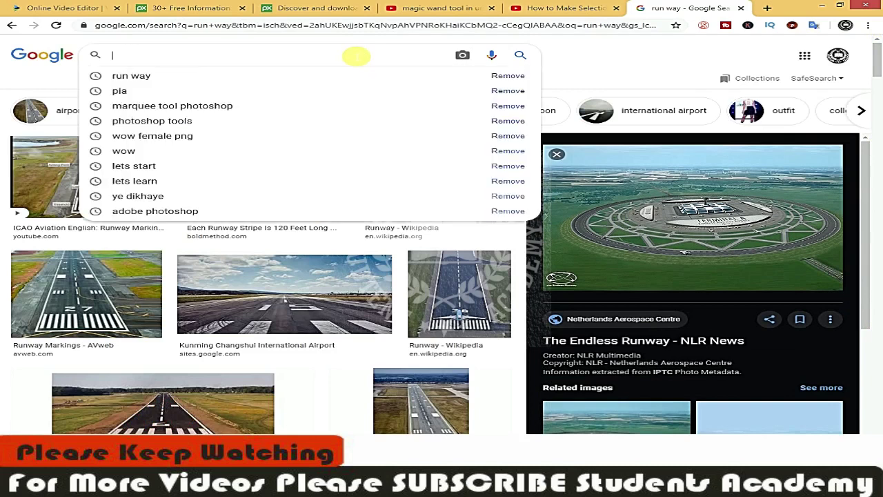
{"action": "type", "text": "pasport"}
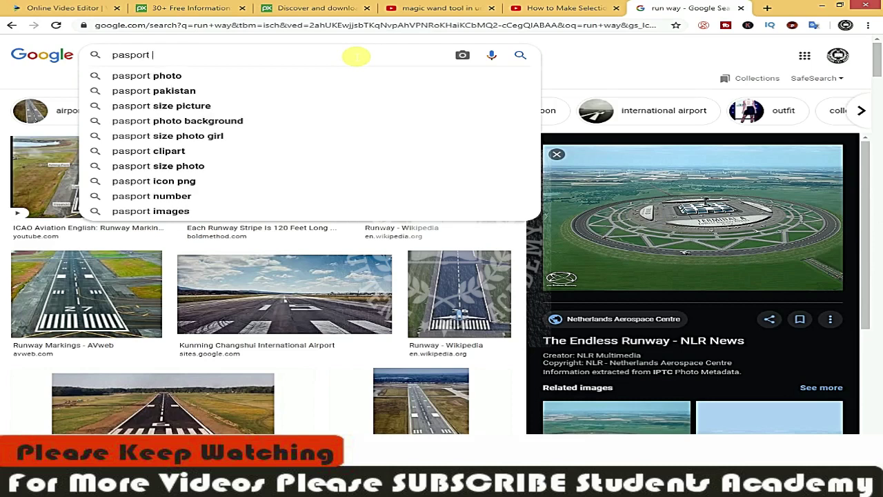
{"action": "type", "text": " siz"}
{"action": "key", "text": "Down"}
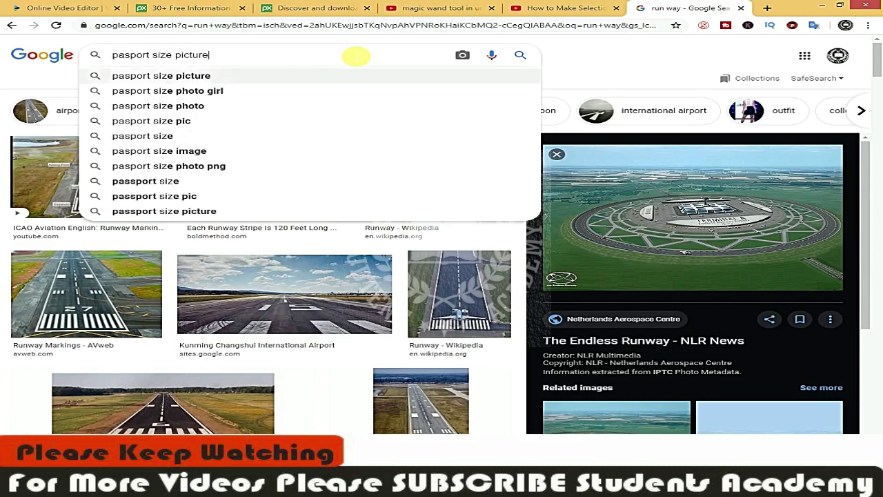
{"action": "key", "text": "Return"}
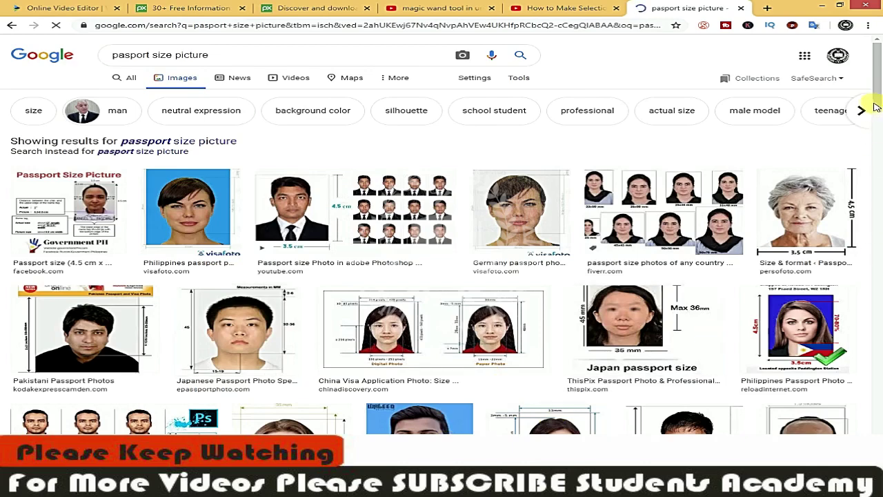
- Save the Philippines passport photo to Pics as ph_passport_45x35mm.jpg and minimise Chrome
{"action": "left_click_drag", "start_coordinate": [876, 106], "coordinate": [878, 252]}
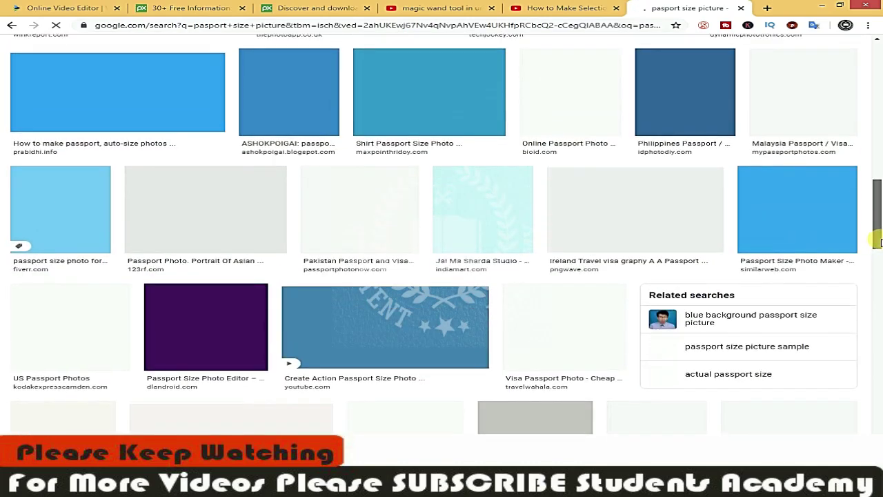
{"action": "left_click_drag", "start_coordinate": [879, 252], "coordinate": [879, 95]}
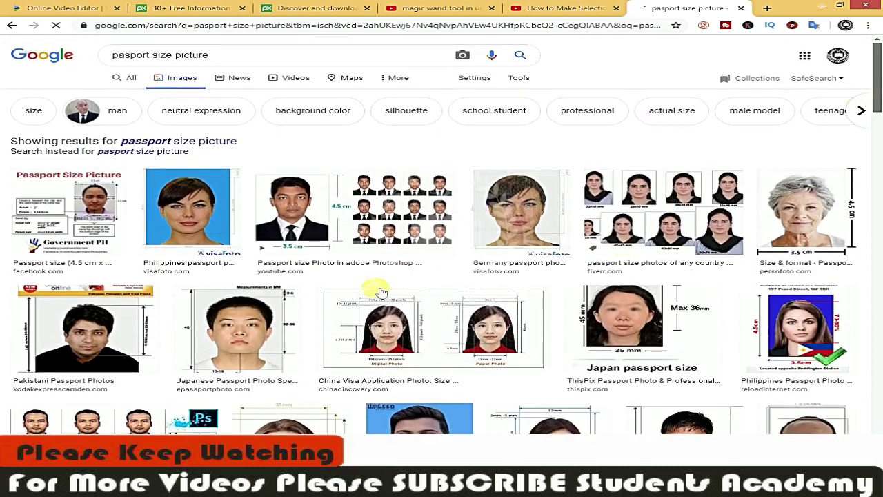
{"action": "left_click", "coordinate": [198, 203]}
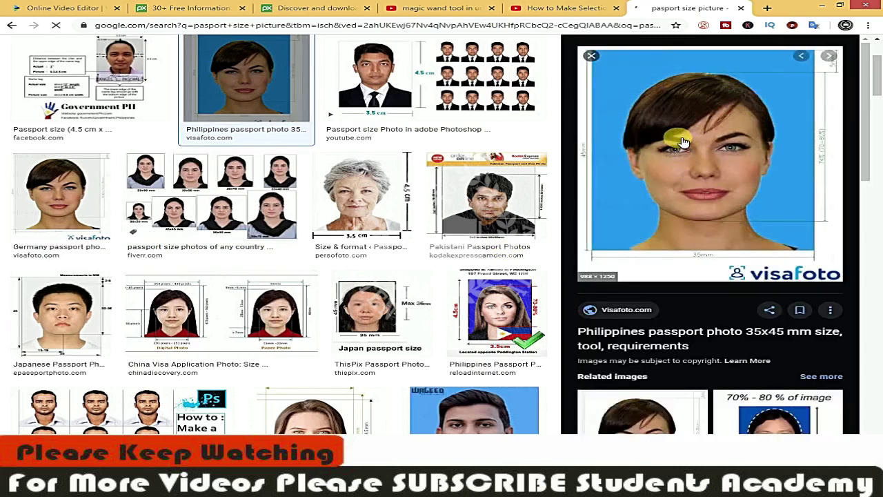
{"action": "right_click", "coordinate": [683, 142]}
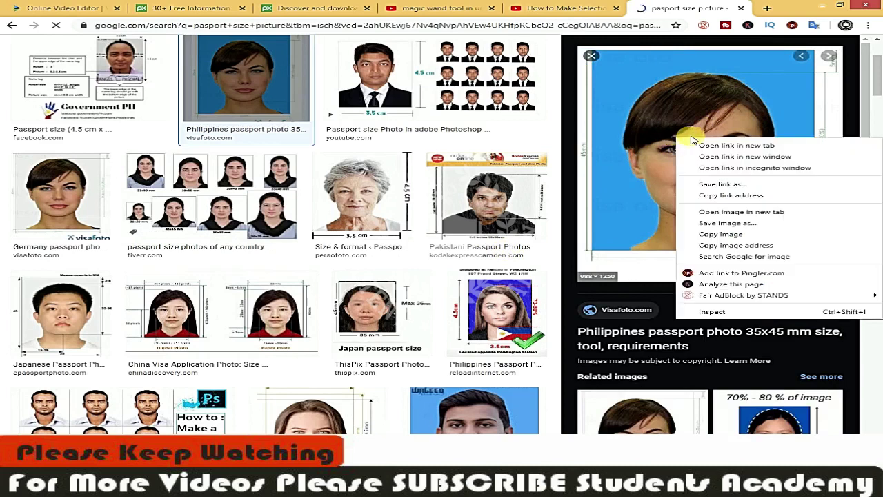
{"action": "left_click", "coordinate": [729, 225]}
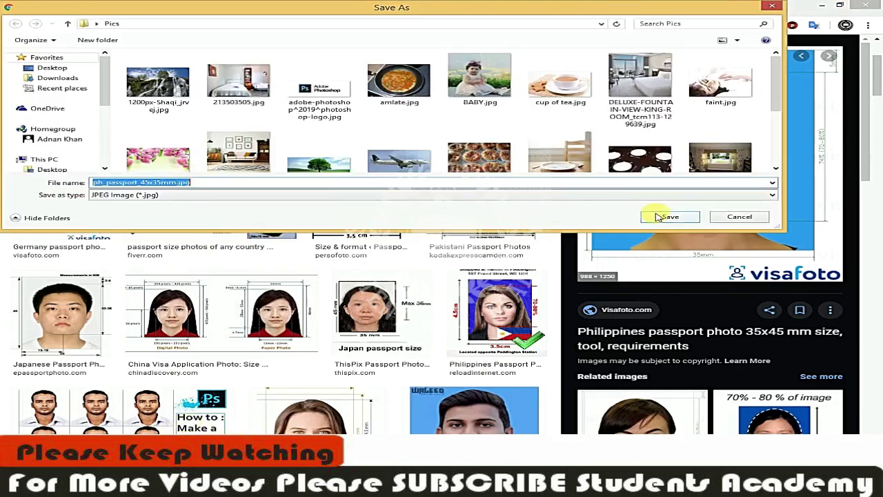
{"action": "left_click", "coordinate": [670, 217]}
{"action": "left_click", "coordinate": [818, 5]}
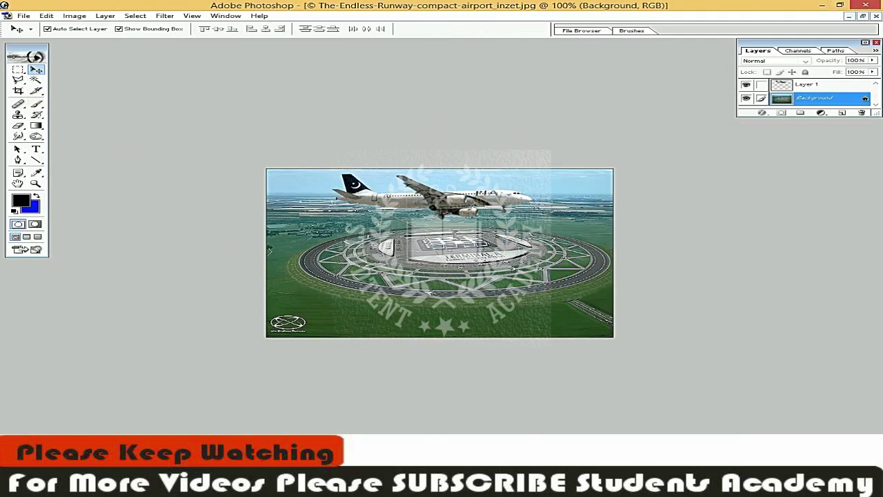
- Drag ph_passport_45x35mm.jpg from the Pics folder into Photoshop and maximise its window
{"action": "left_click", "coordinate": [193, 430]}
{"action": "left_click", "coordinate": [193, 427]}
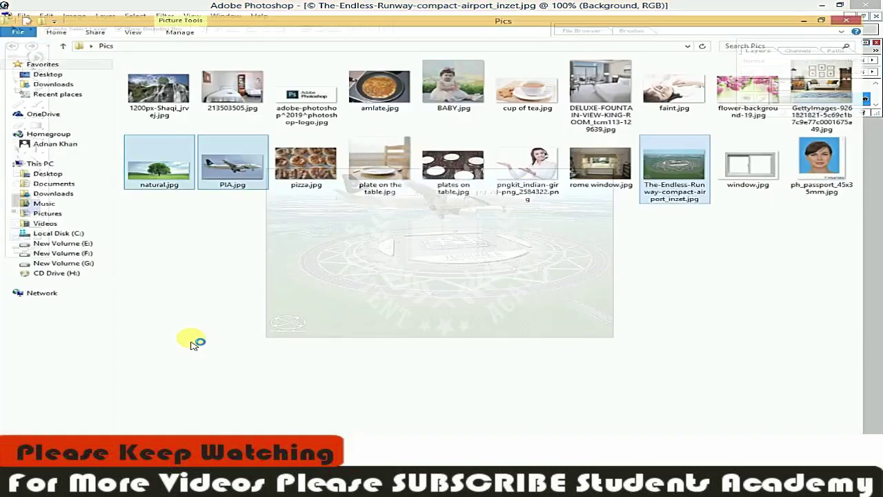
{"action": "mouse_move", "coordinate": [838, 152]}
{"action": "left_mouse_down"}
{"action": "mouse_move", "coordinate": [585, 392]}
{"action": "mouse_move", "coordinate": [455, 289]}
{"action": "left_mouse_up"}
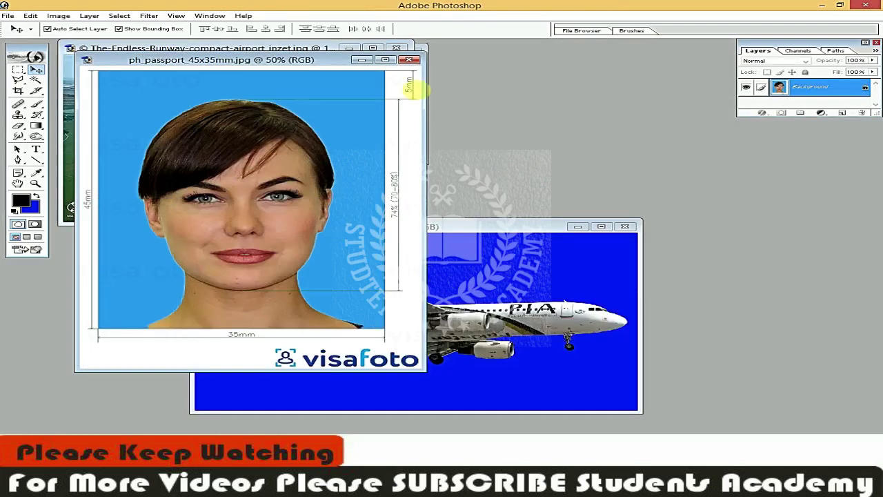
{"action": "left_click", "coordinate": [387, 60]}
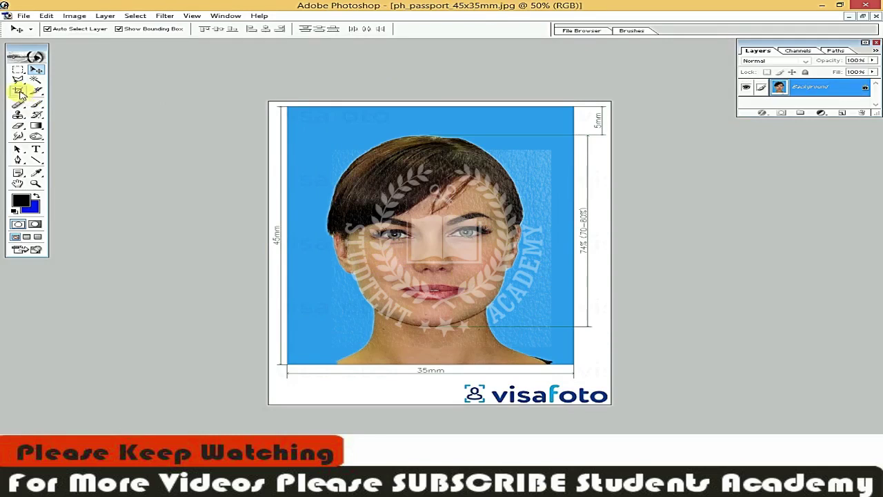
- Crop the blue-background portrait to 1.3 × 1.75 in at 300 pixels/inch
{"action": "left_click", "coordinate": [20, 94]}
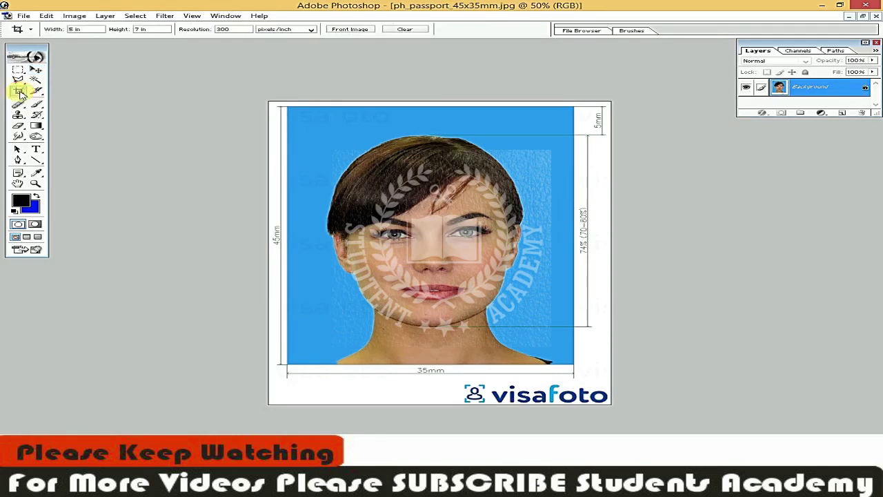
{"action": "double_click", "coordinate": [71, 29]}
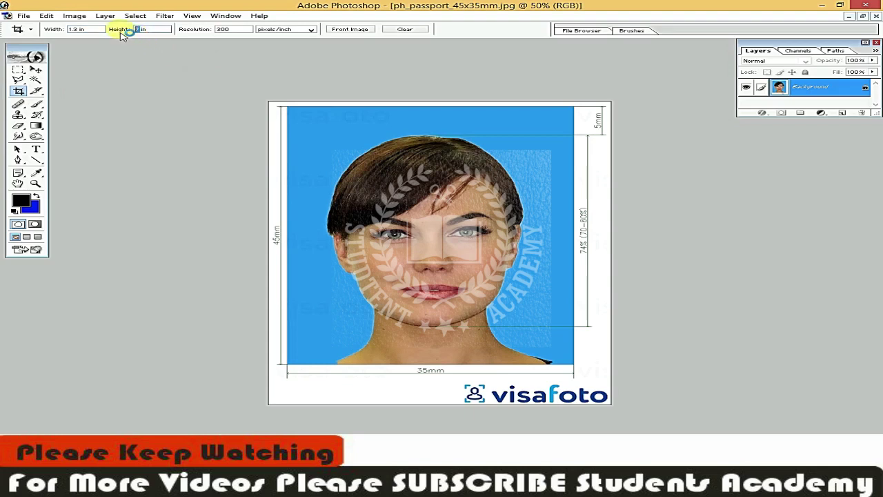
{"action": "type", "text": "1.75"}
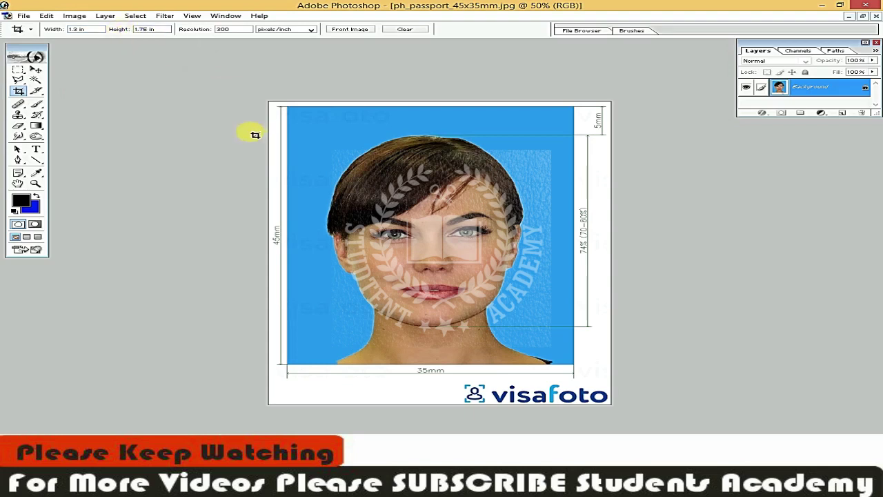
{"action": "mouse_move", "coordinate": [289, 111]}
{"action": "left_mouse_down"}
{"action": "mouse_move", "coordinate": [513, 352]}
{"action": "mouse_move", "coordinate": [570, 371]}
{"action": "left_mouse_up"}
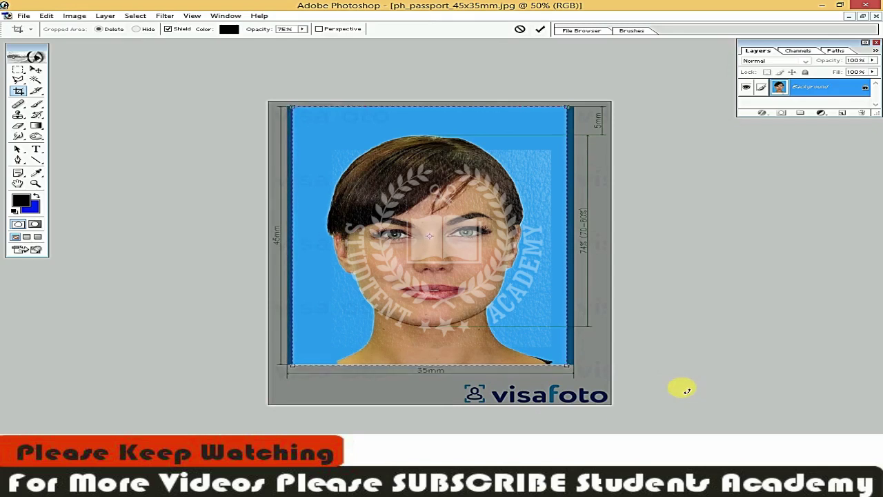
{"action": "key", "text": "Return"}
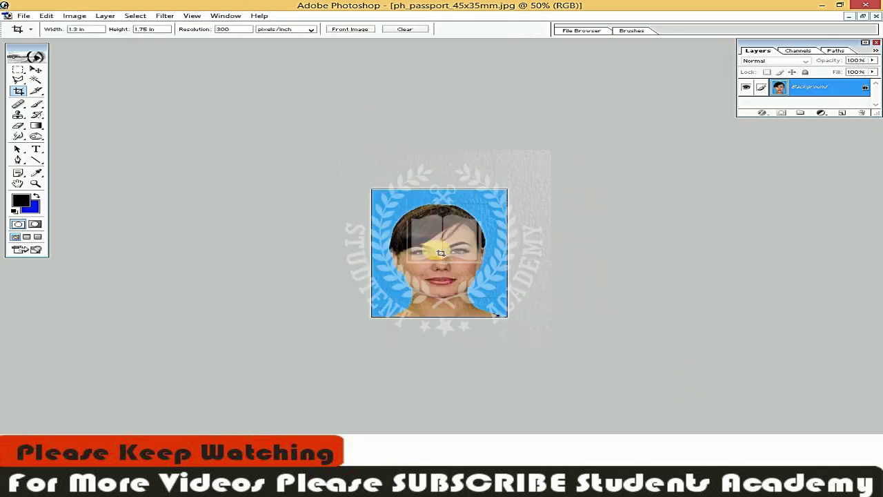
- Zoom the cropped portrait in from 50% to 200%, then switch the Zoom tool to Zoom Out
{"action": "left_click", "coordinate": [36, 183]}
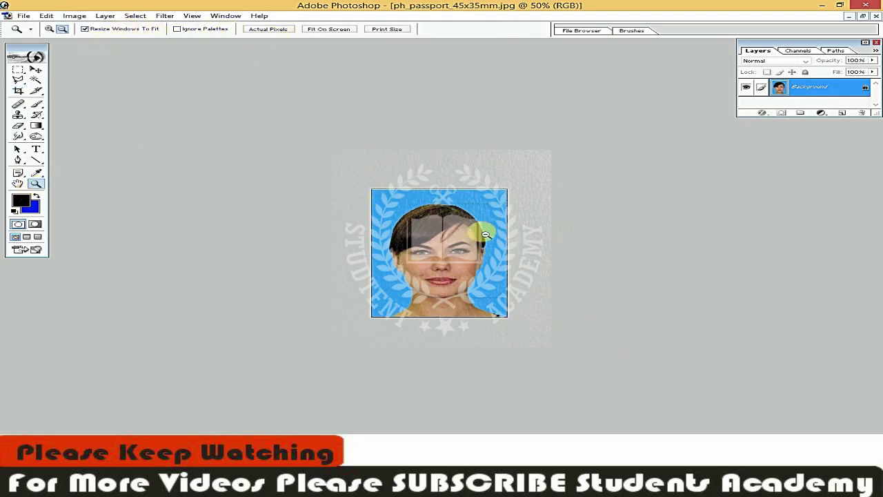
{"action": "left_click", "coordinate": [49, 29]}
{"action": "left_click", "coordinate": [467, 248]}
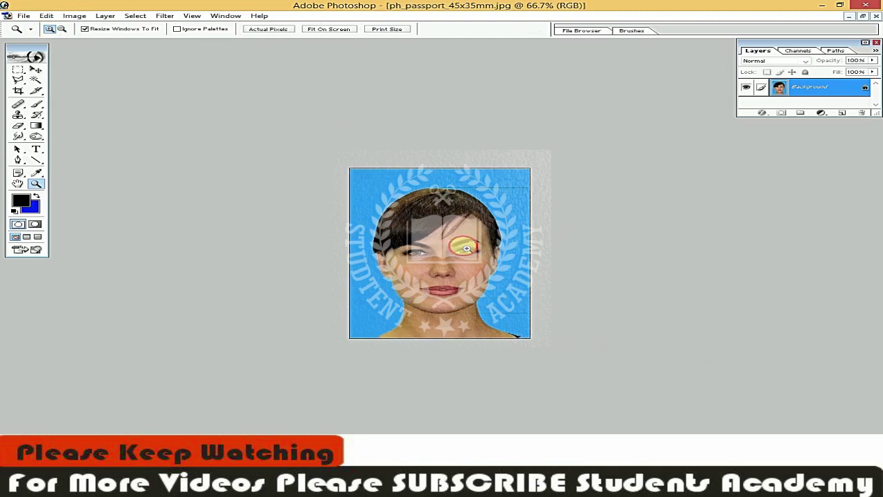
{"action": "left_click", "coordinate": [467, 248]}
{"action": "left_click", "coordinate": [466, 249]}
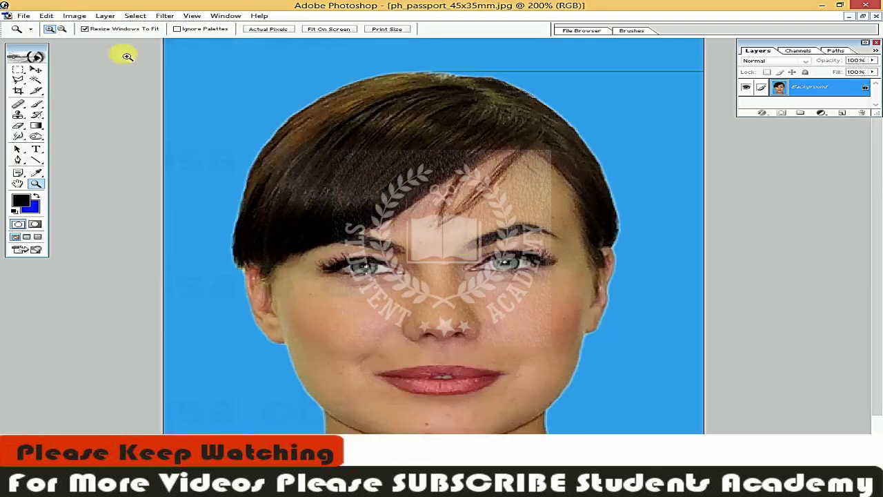
{"action": "left_click", "coordinate": [60, 29]}
- Zoom back to 100% and select the entire blue background with the Magic Wand
{"action": "left_click", "coordinate": [480, 209]}
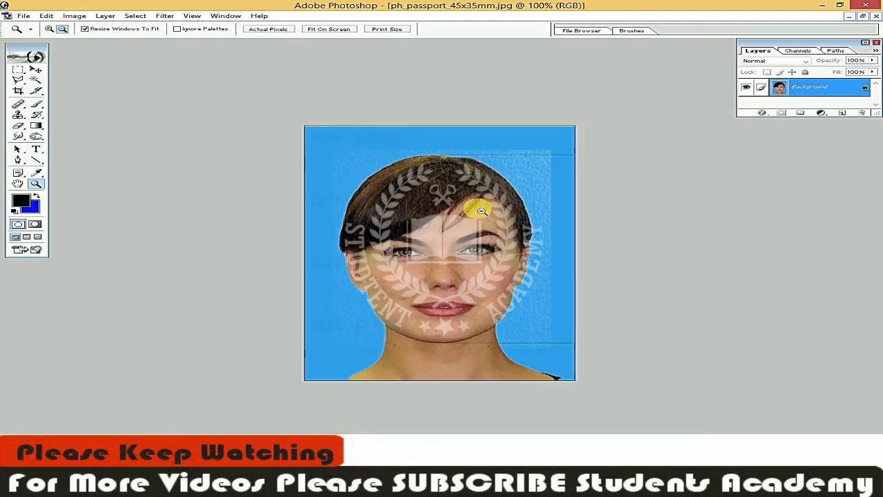
{"action": "left_click", "coordinate": [36, 80]}
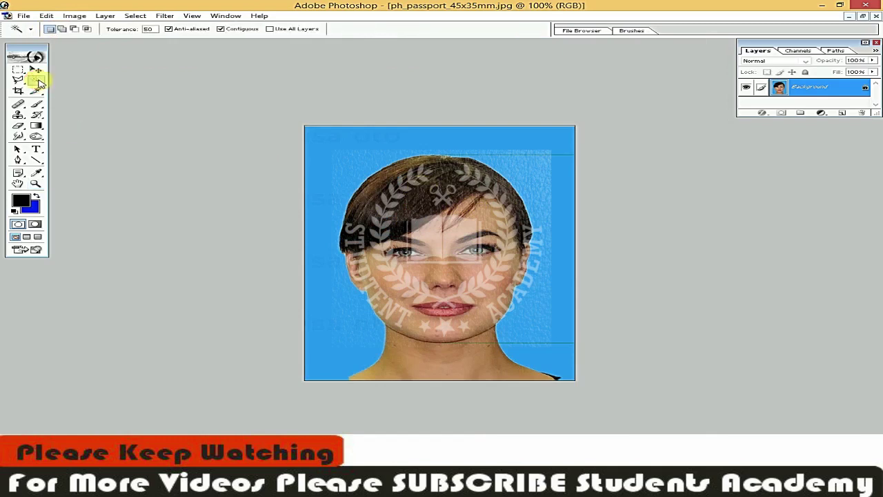
{"action": "left_click", "coordinate": [378, 153]}
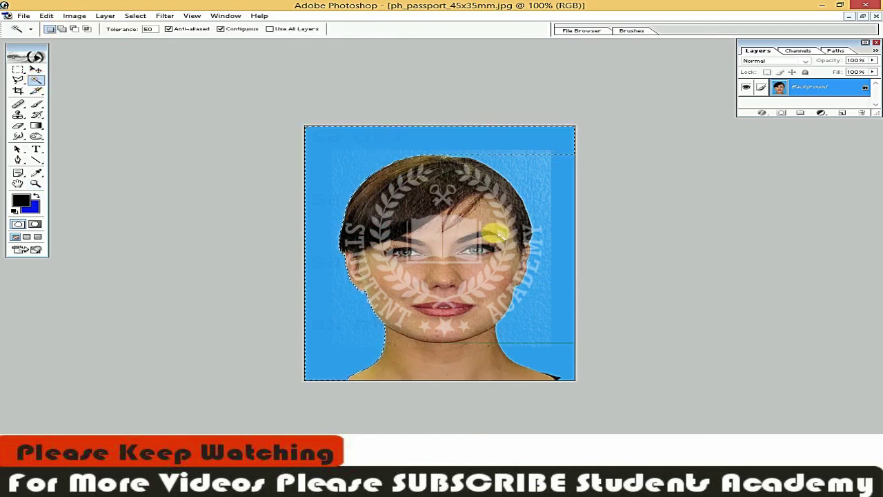
{"action": "left_click", "coordinate": [538, 189], "text": "shift"}
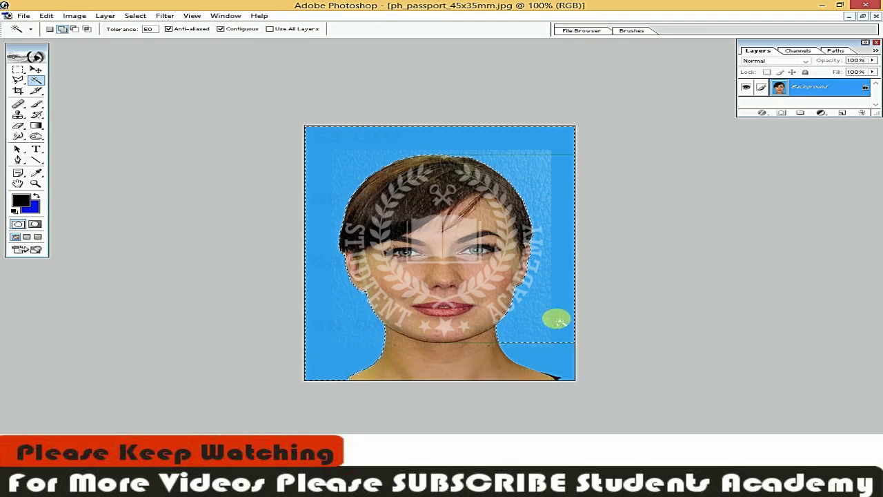
{"action": "left_click", "coordinate": [551, 344]}
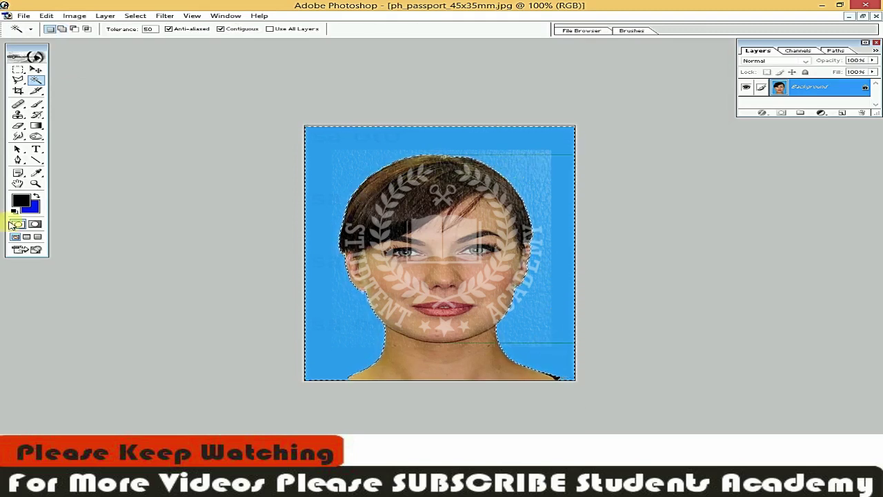
- Set the background colour to white and fill the selected backdrop with it
{"action": "left_click", "coordinate": [35, 207]}
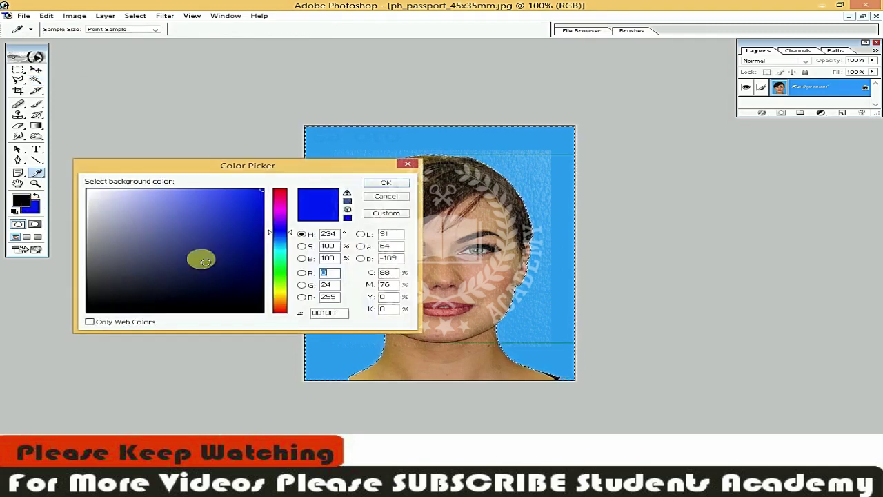
{"action": "left_click_drag", "start_coordinate": [96, 196], "coordinate": [62, 175]}
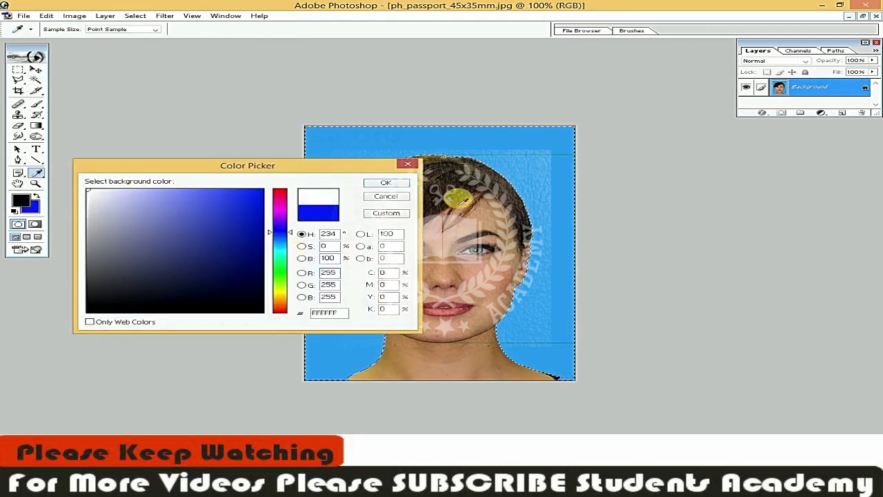
{"action": "left_click", "coordinate": [386, 182]}
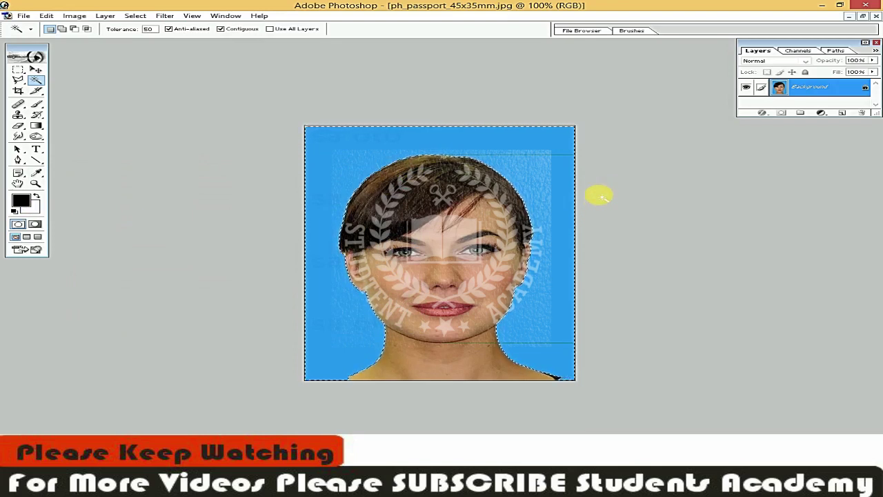
{"action": "key", "text": "Delete"}
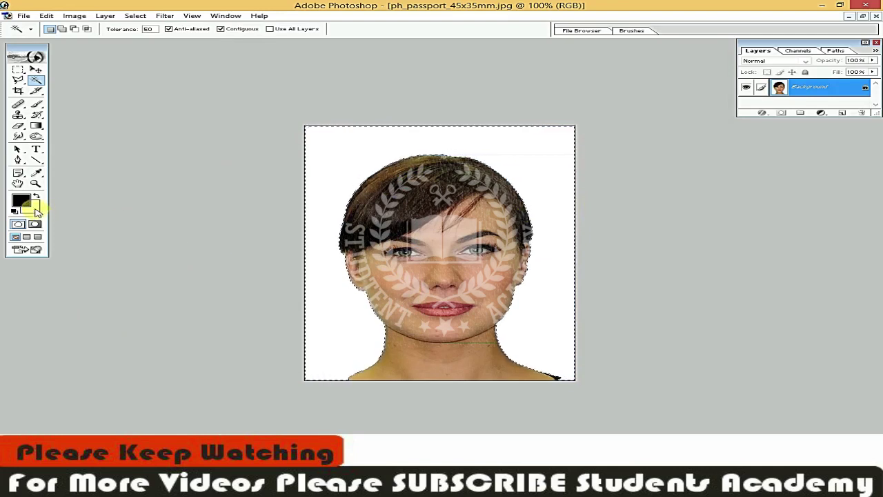
- Set the background colour to bright magenta and fill the selected backdrop with it
{"action": "left_click", "coordinate": [28, 209]}
{"action": "left_click", "coordinate": [279, 206]}
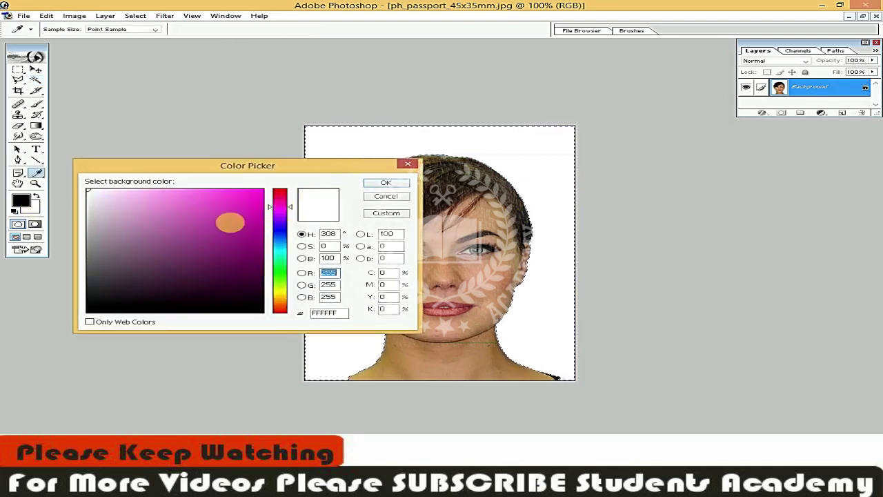
{"action": "left_click", "coordinate": [262, 189]}
{"action": "left_click", "coordinate": [384, 183]}
{"action": "key", "text": "Delete"}
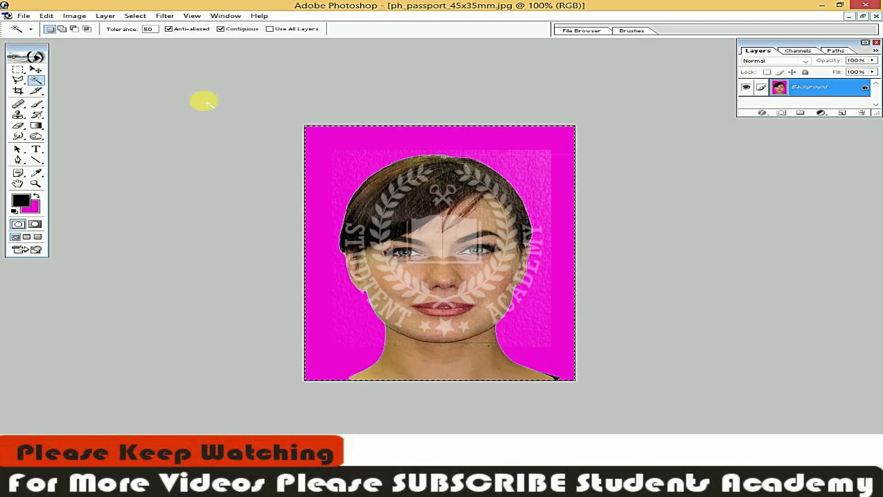
- Stroke a black border via Edit > Stroke, deselect, then select the whole image
{"action": "left_click", "coordinate": [74, 15]}
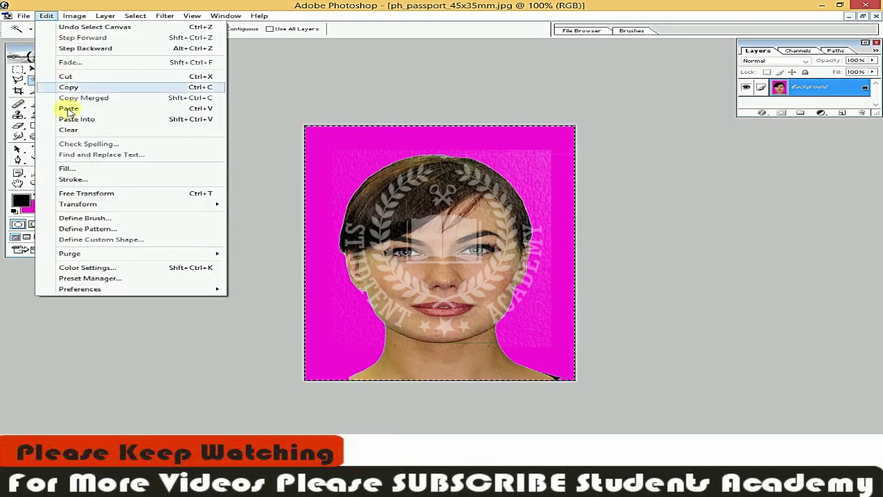
{"action": "left_click", "coordinate": [88, 179]}
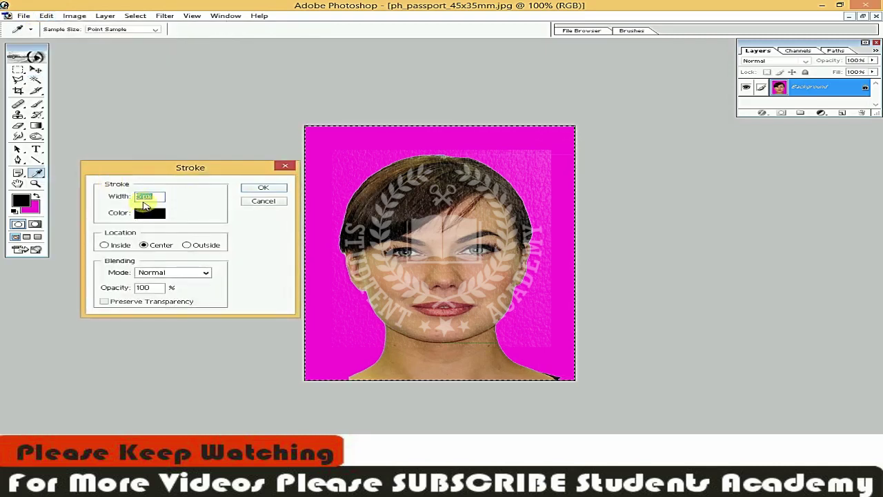
{"action": "left_click", "coordinate": [263, 187]}
{"action": "key", "text": "w"}
{"action": "key", "text": "ctrl+d"}
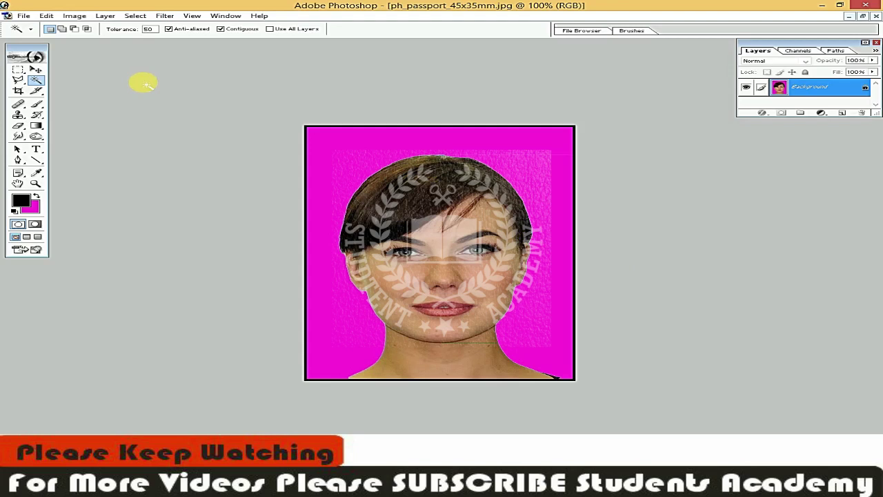
{"action": "key", "text": "ctrl+a"}
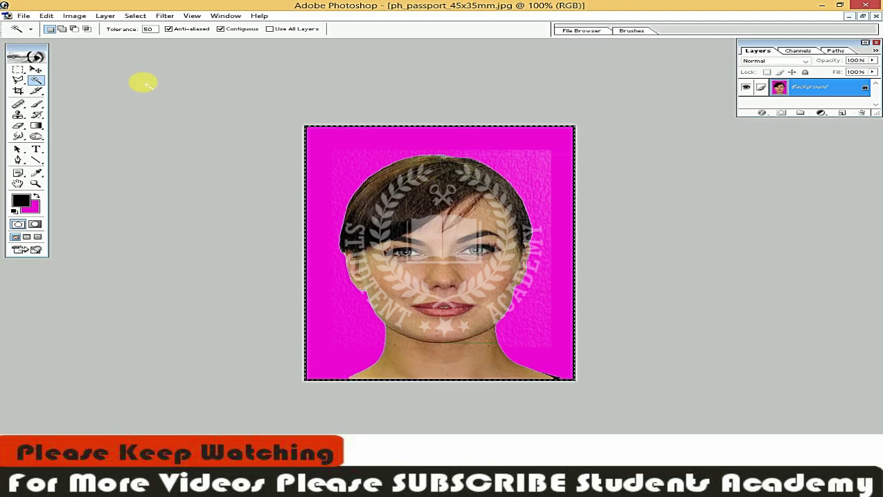
- Copy the bordered magenta portrait to the clipboard
{"action": "left_click", "coordinate": [318, 213]}
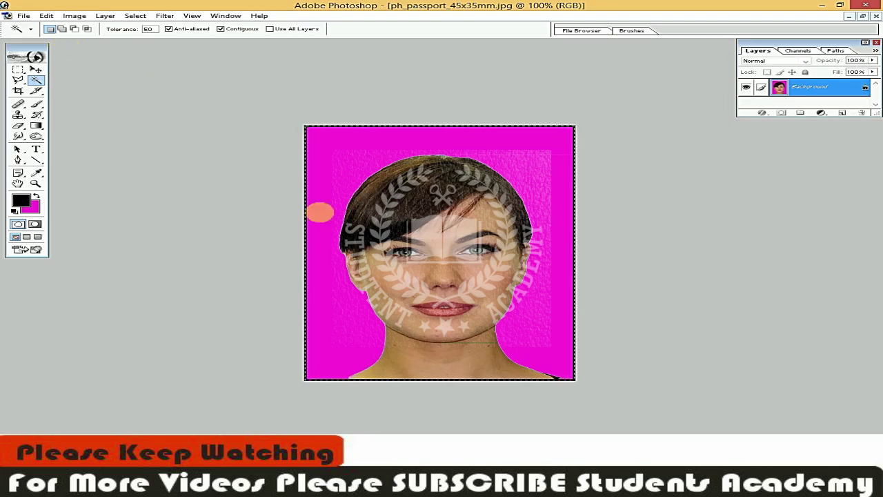
{"action": "left_click", "coordinate": [19, 72]}
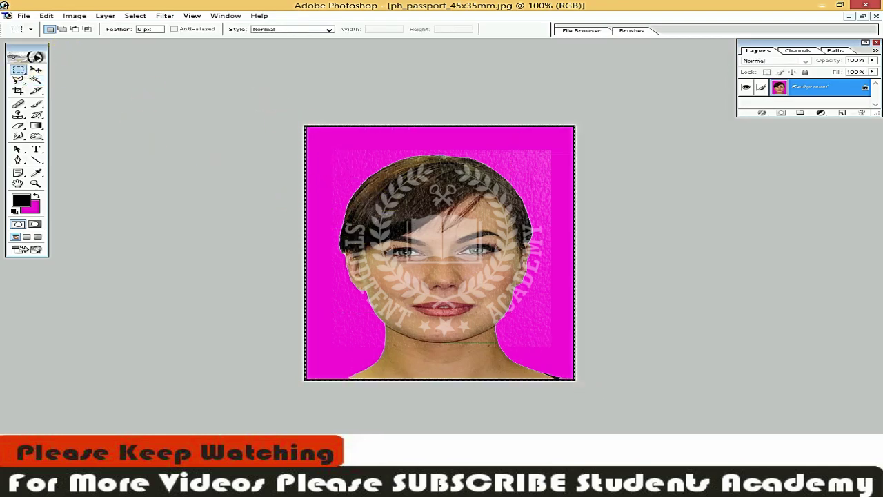
{"action": "left_click", "coordinate": [73, 16]}
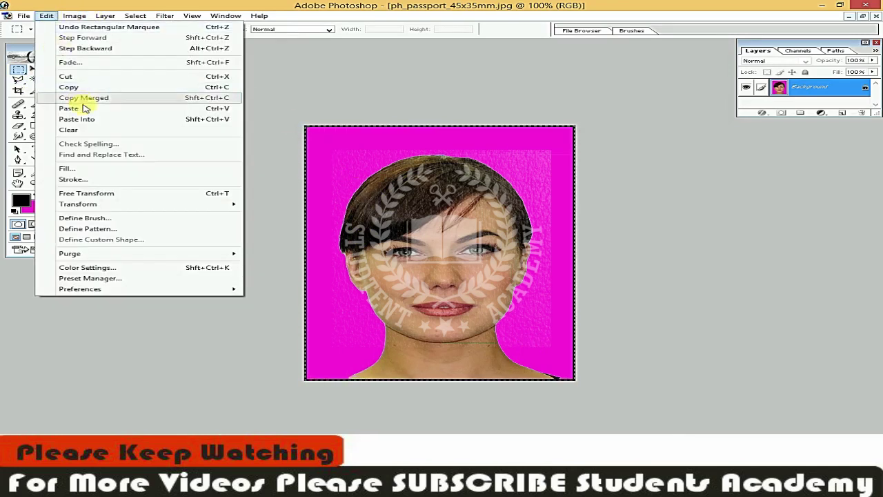
{"action": "left_click", "coordinate": [79, 88]}
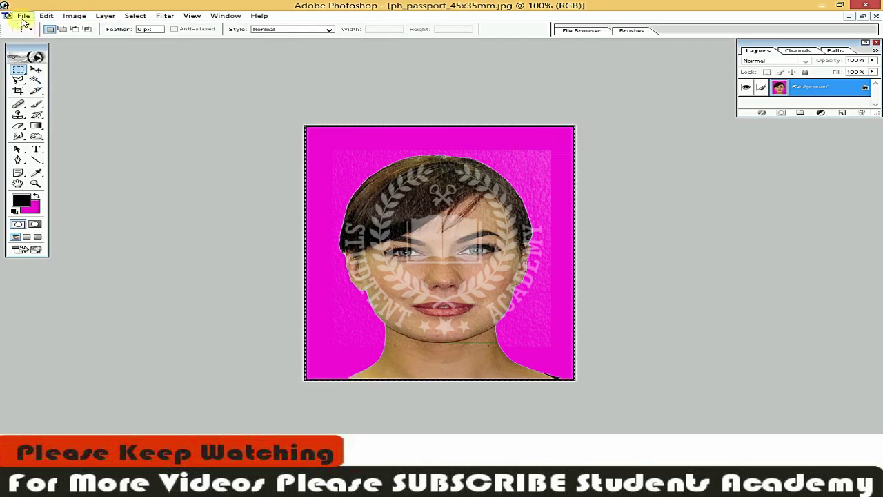
- Create a maximised 4 x 6 inch, 300 ppi document and rotate it 90° CW to landscape
{"action": "left_click", "coordinate": [22, 16]}
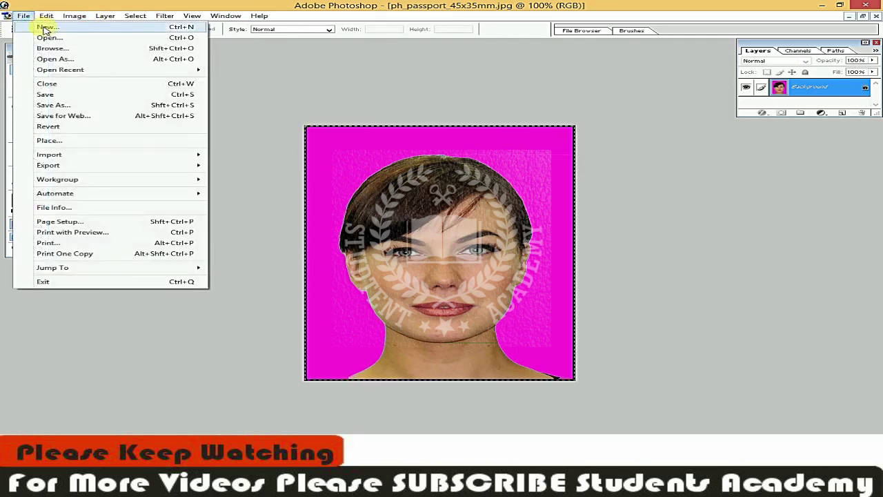
{"action": "left_click", "coordinate": [46, 27]}
{"action": "left_click", "coordinate": [319, 159]}
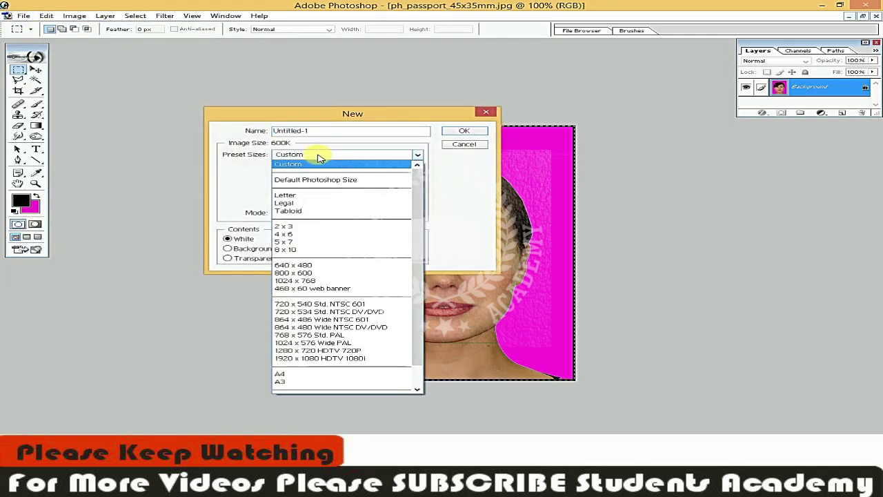
{"action": "left_click", "coordinate": [310, 229]}
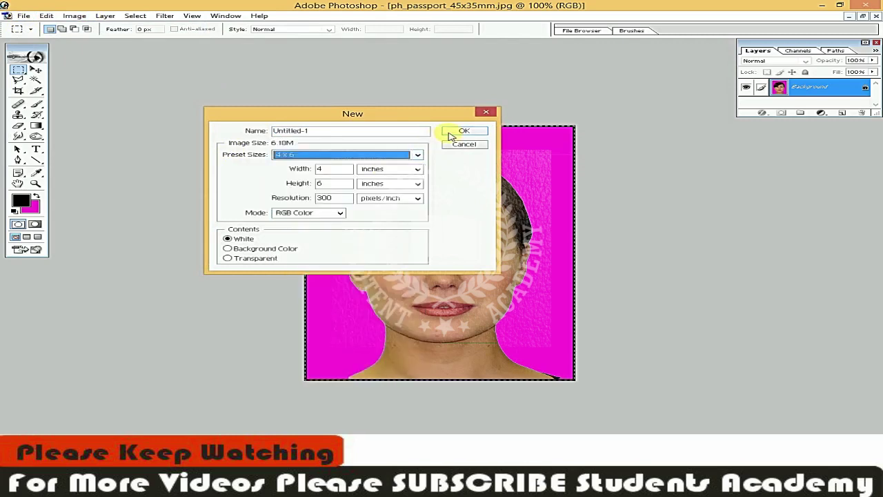
{"action": "left_click", "coordinate": [455, 132]}
{"action": "left_click", "coordinate": [325, 64]}
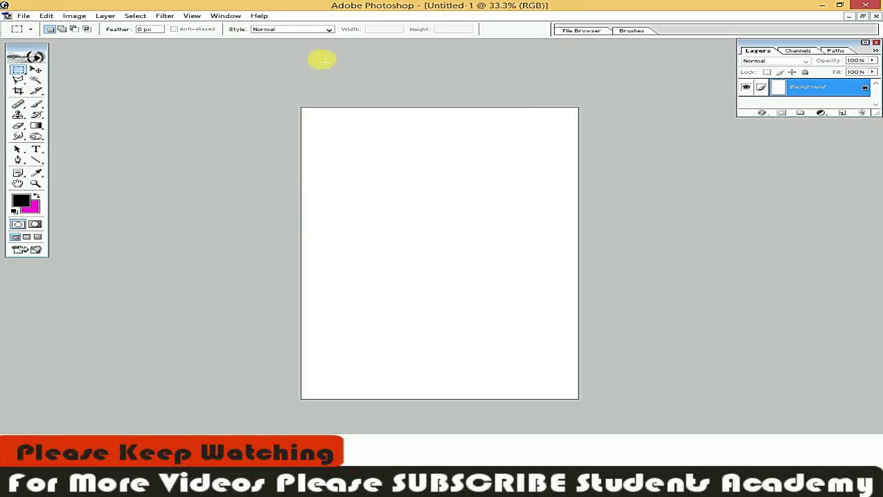
{"action": "left_click", "coordinate": [73, 15]}
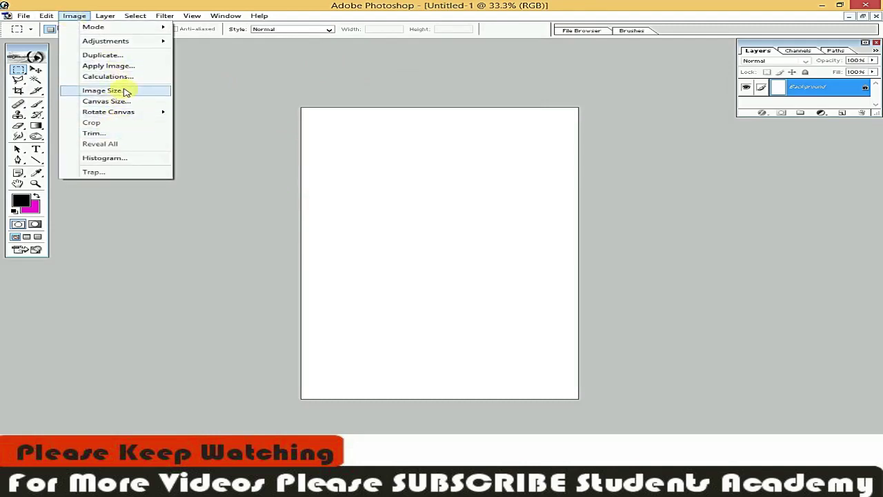
{"action": "mouse_move", "coordinate": [109, 112]}
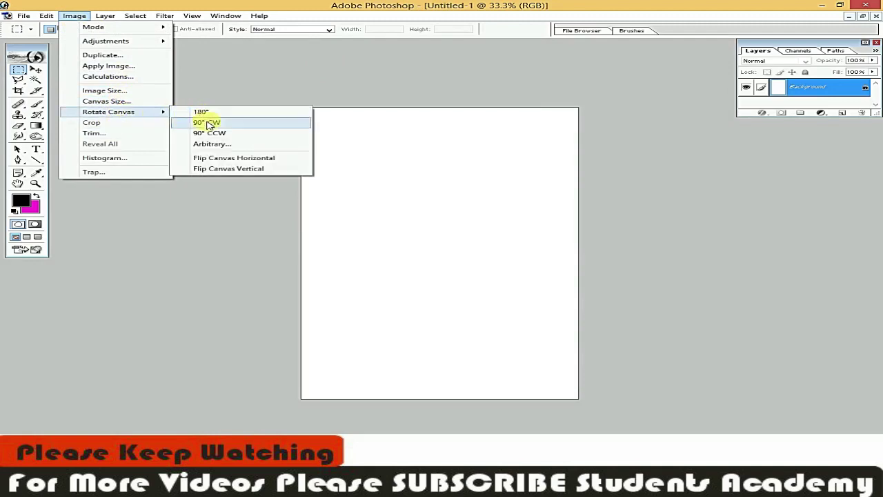
{"action": "left_click", "coordinate": [209, 123]}
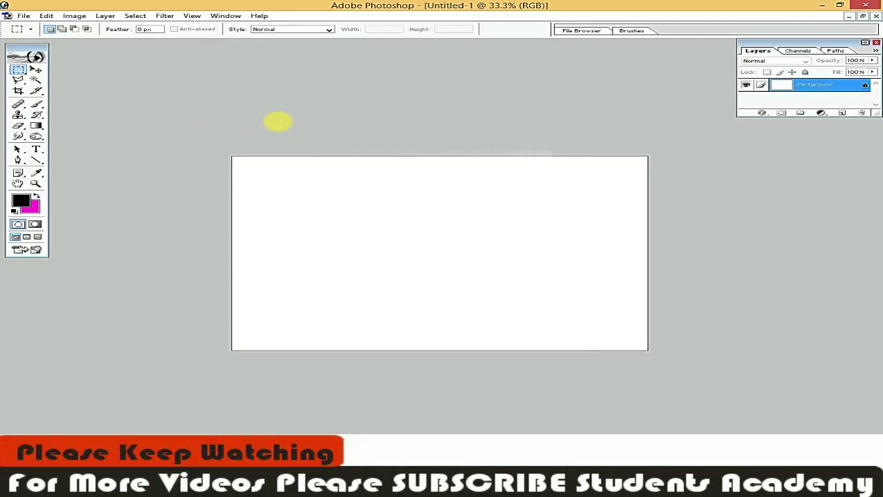
- Paste the portrait as Layer 1 and move it into the sheet's top-left corner
{"action": "left_click", "coordinate": [47, 16]}
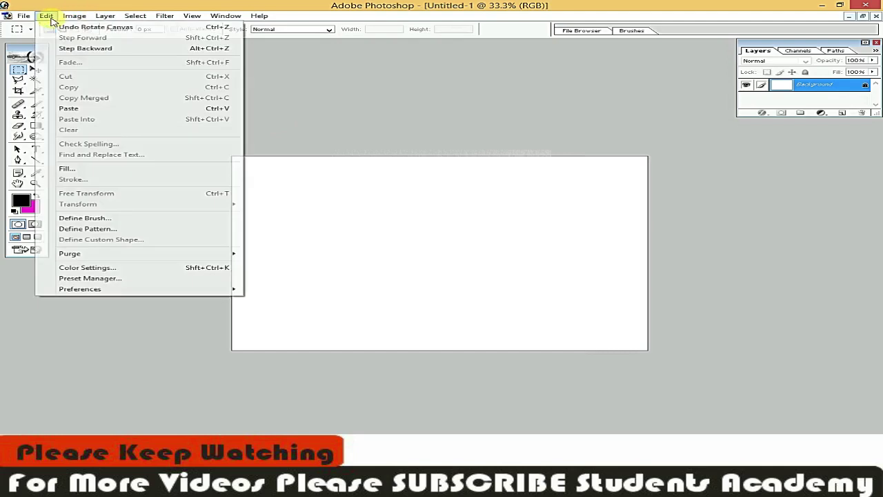
{"action": "left_click", "coordinate": [68, 108]}
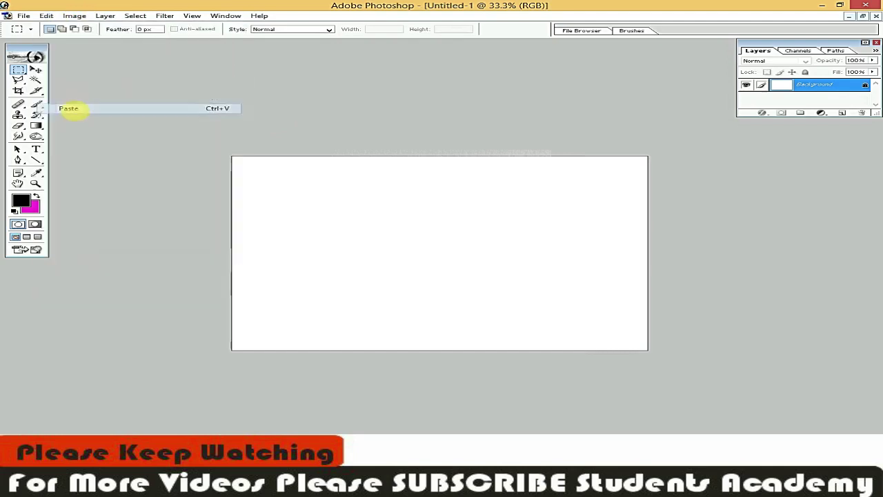
{"action": "left_click", "coordinate": [36, 70]}
{"action": "mouse_move", "coordinate": [443, 281]}
{"action": "left_mouse_down"}
{"action": "mouse_move", "coordinate": [281, 231]}
{"action": "mouse_move", "coordinate": [289, 230]}
{"action": "left_mouse_up"}
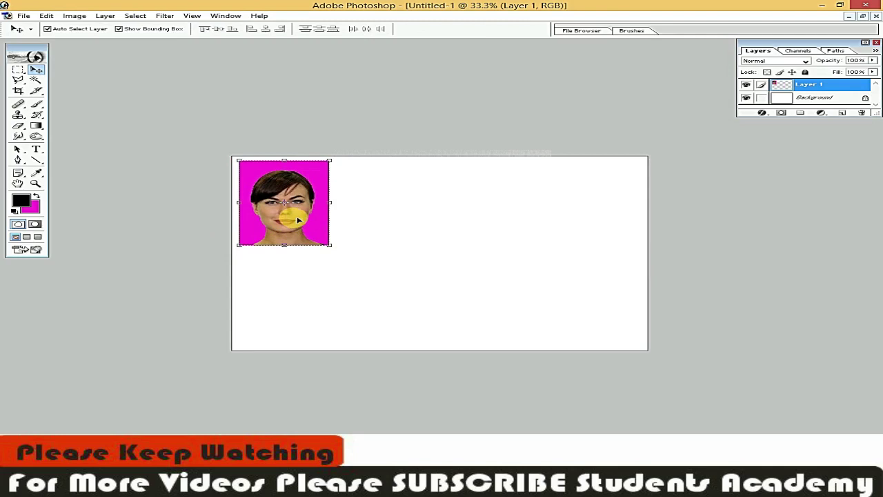
{"action": "left_click_drag", "start_coordinate": [296, 213], "coordinate": [296, 214]}
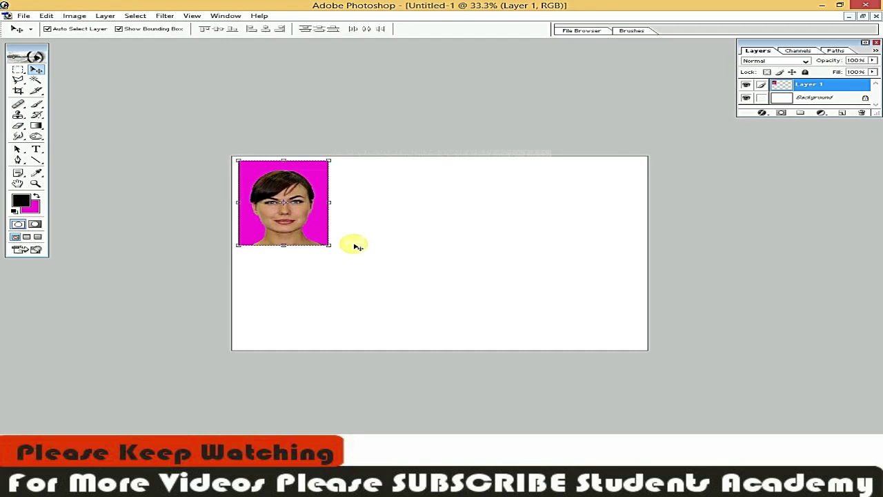
- Alt-drag seven duplicates of the portrait into a grid of two rows of four
{"action": "left_click", "coordinate": [306, 227]}
{"action": "left_click", "coordinate": [298, 233]}
{"action": "left_click_drag", "start_coordinate": [300, 234], "coordinate": [399, 236]}
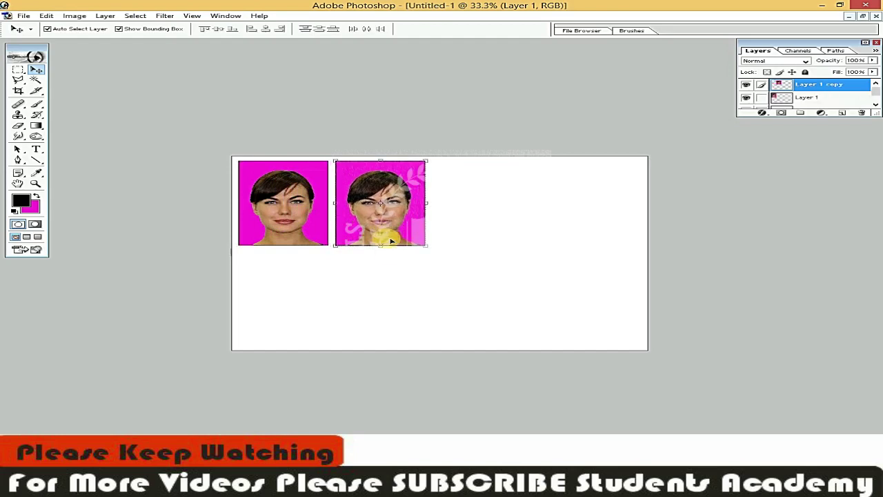
{"action": "mouse_move", "coordinate": [361, 221]}
{"action": "left_mouse_down"}
{"action": "mouse_move", "coordinate": [550, 233]}
{"action": "mouse_move", "coordinate": [550, 324]}
{"action": "left_mouse_up"}
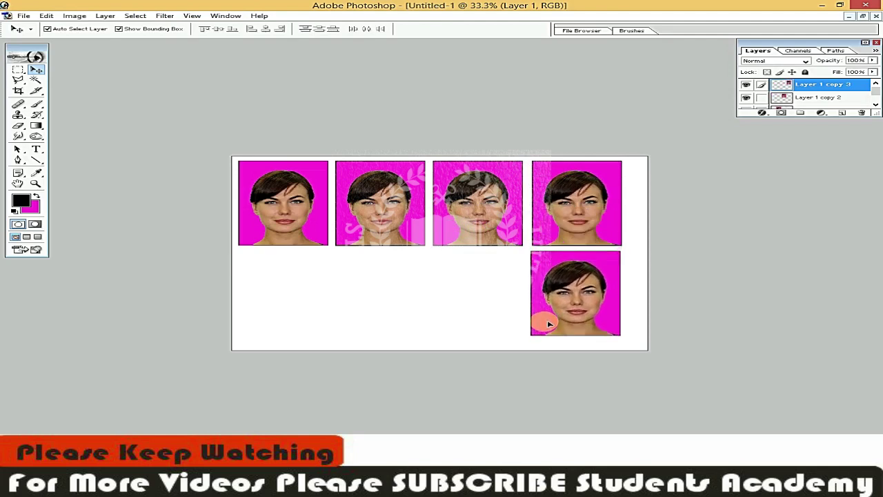
{"action": "mouse_move", "coordinate": [545, 264]}
{"action": "left_mouse_down"}
{"action": "mouse_move", "coordinate": [470, 279]}
{"action": "mouse_move", "coordinate": [255, 272]}
{"action": "left_mouse_up"}
{"action": "left_click", "coordinate": [279, 274], "text": "alt"}
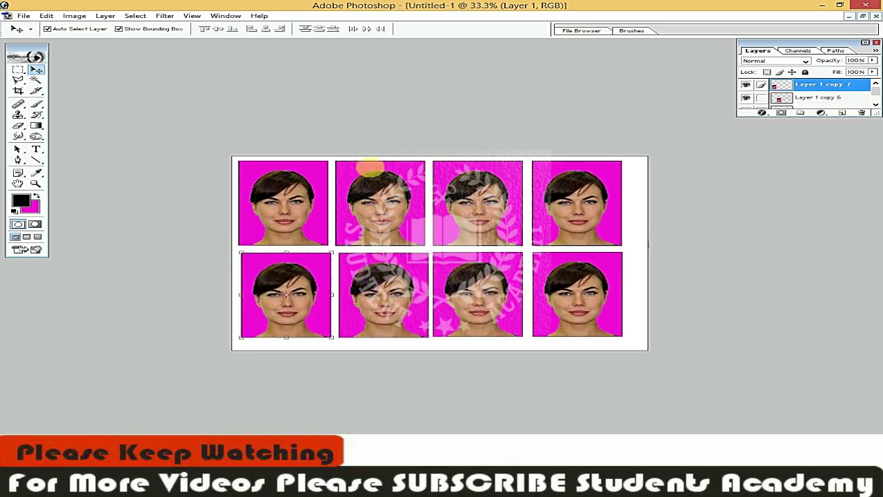